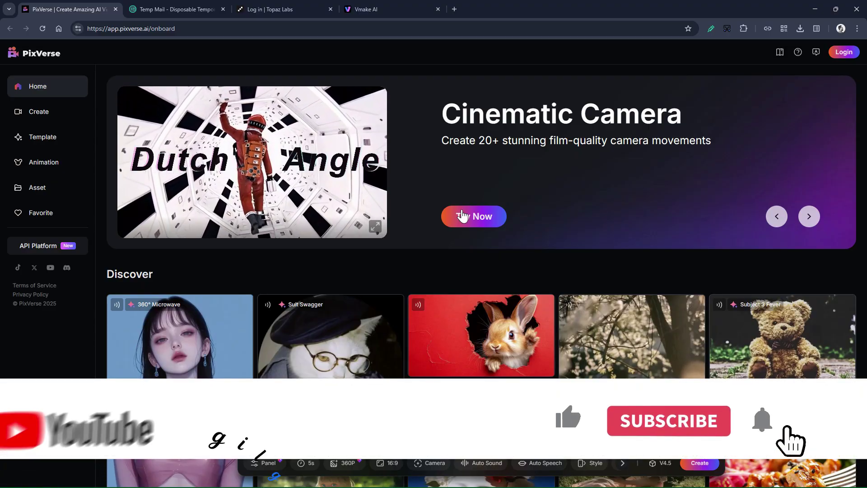
Open PixVerse's sign-up form and paste the copied Temp Mail address as the account e-mail.
{"action": "left_click", "coordinate": [840, 53]}
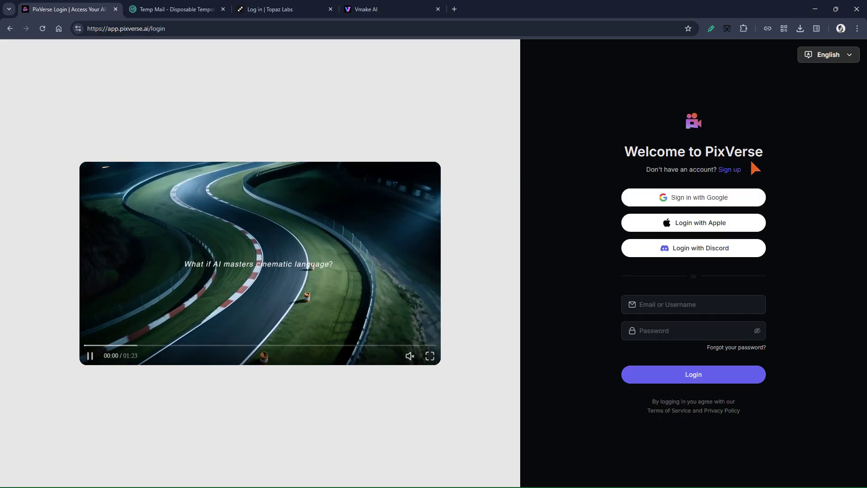
{"action": "left_click", "coordinate": [719, 175]}
{"action": "left_click", "coordinate": [176, 9]}
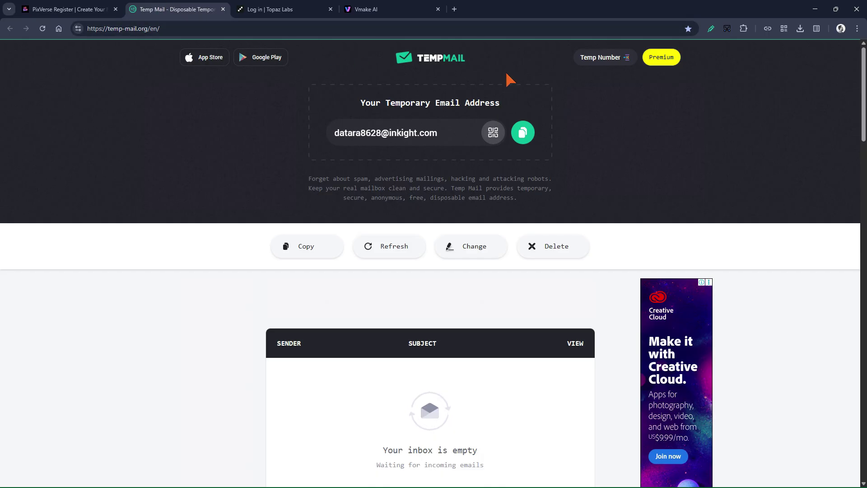
{"action": "left_click", "coordinate": [523, 132]}
{"action": "left_click", "coordinate": [33, 9]}
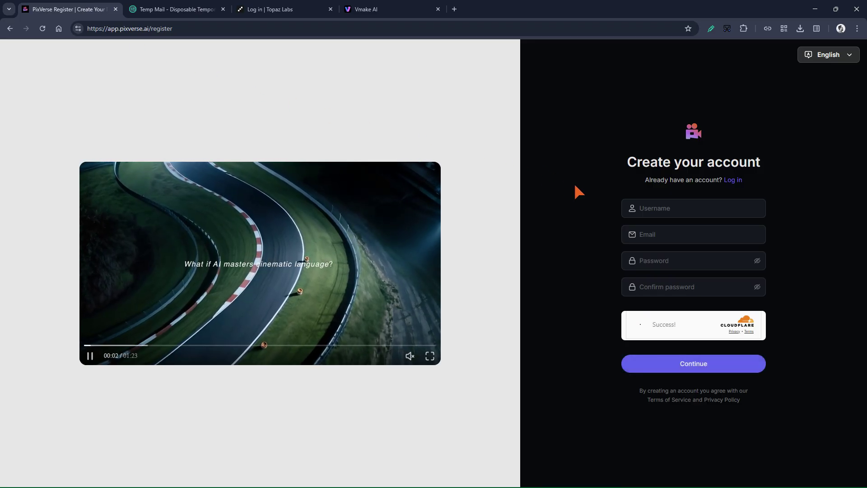
{"action": "left_click", "coordinate": [652, 234]}
{"action": "key", "text": "ctrl+v"}
Fill in a username and the matching password twice, then submit the sign-up form.
{"action": "left_click", "coordinate": [670, 204]}
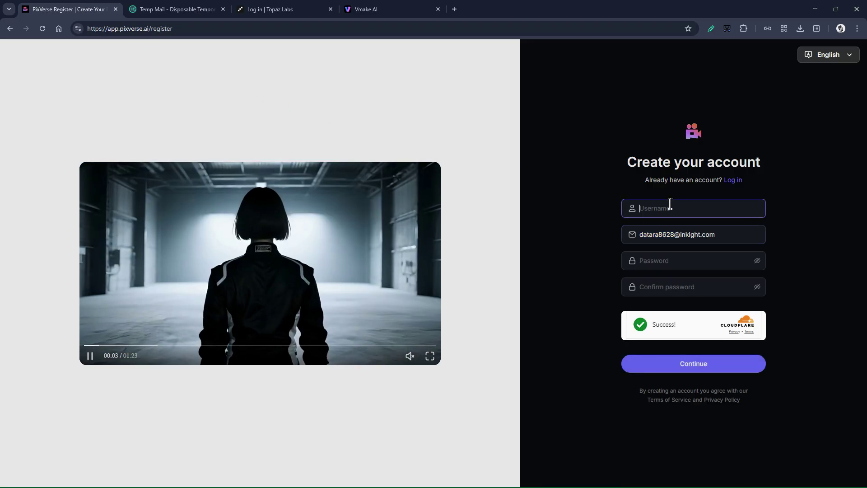
{"action": "left_click", "coordinate": [670, 258]}
{"action": "left_click", "coordinate": [675, 286]}
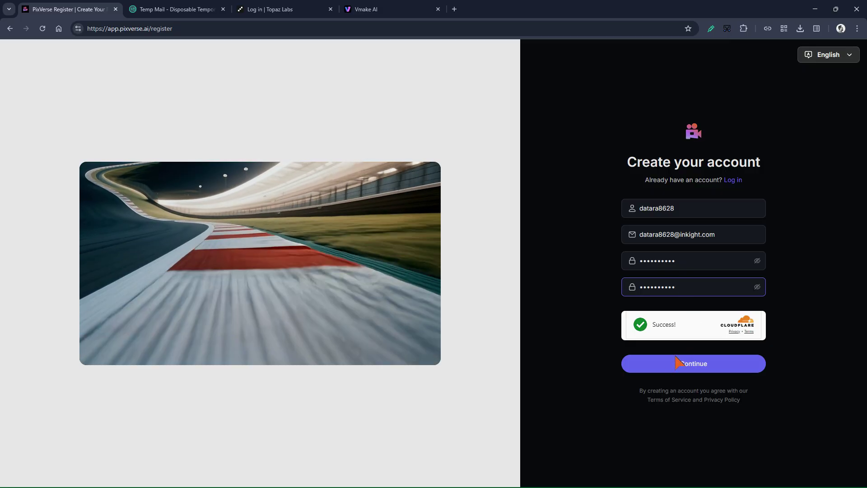
{"action": "left_click", "coordinate": [670, 363]}
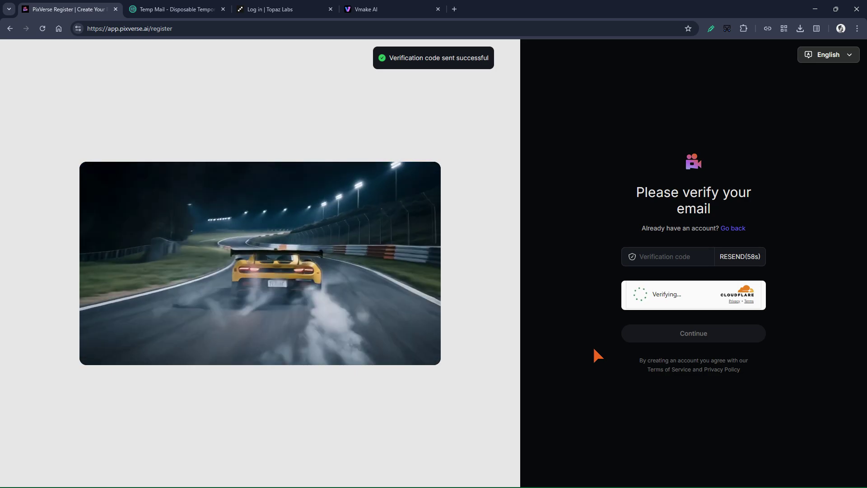
Open the 'Register to PixVerse' email in Temp Mail and select its six-digit verification code.
{"action": "left_click", "coordinate": [190, 10]}
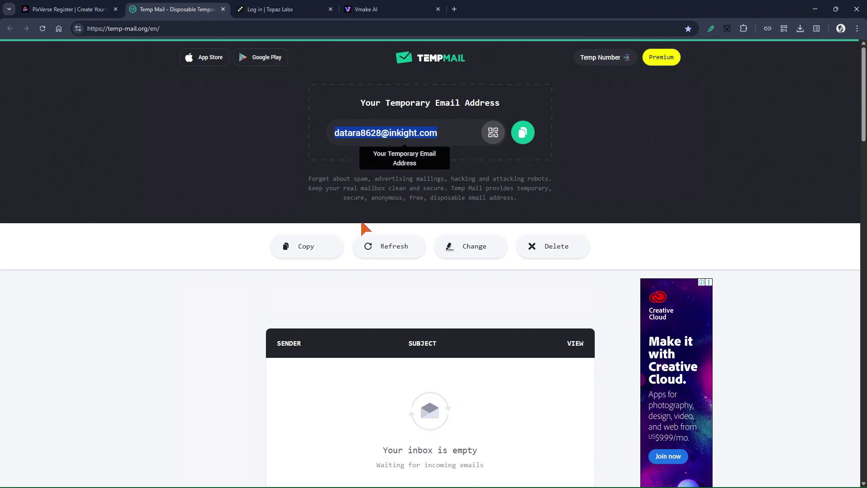
{"action": "scroll", "coordinate": [388, 244], "scroll_direction": "down", "scroll_amount": 4}
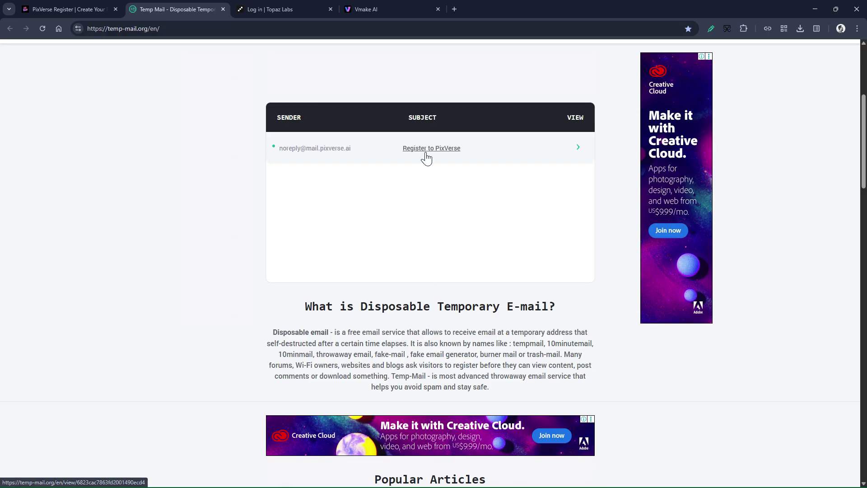
{"action": "left_click", "coordinate": [426, 149]}
{"action": "scroll", "coordinate": [452, 216], "scroll_direction": "down", "scroll_amount": 5}
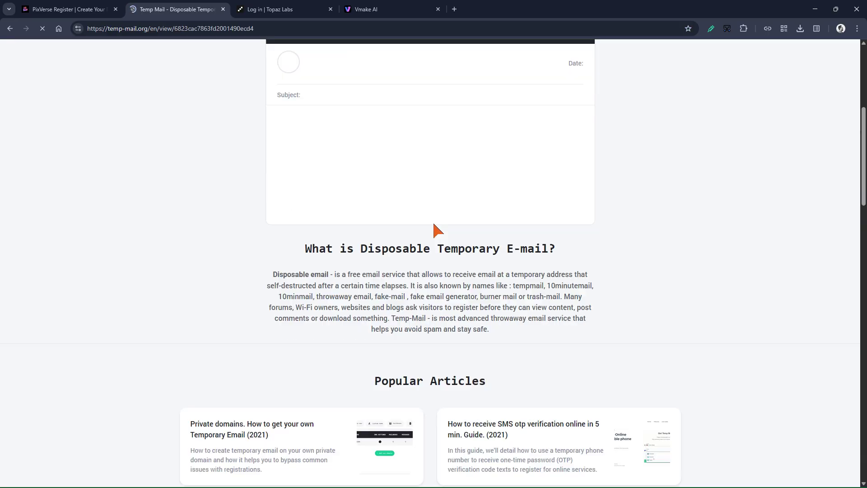
{"action": "double_click", "coordinate": [429, 214]}
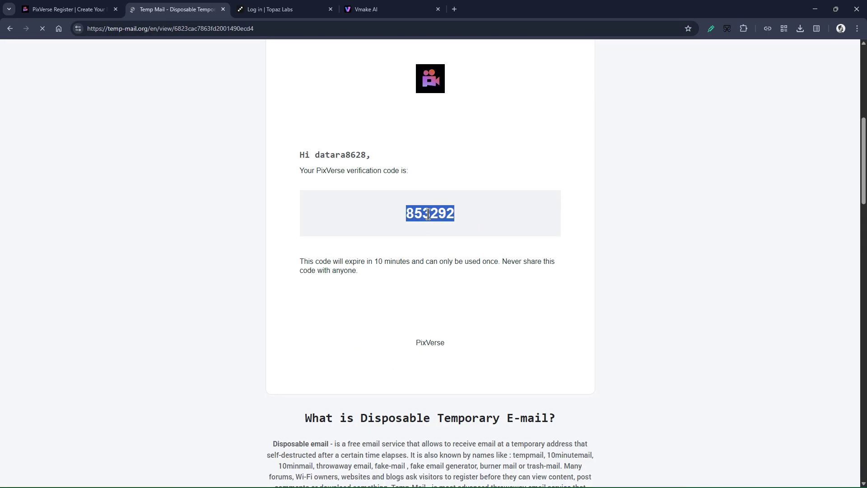
{"action": "scroll", "coordinate": [373, 197], "scroll_direction": "up", "scroll_amount": 3}
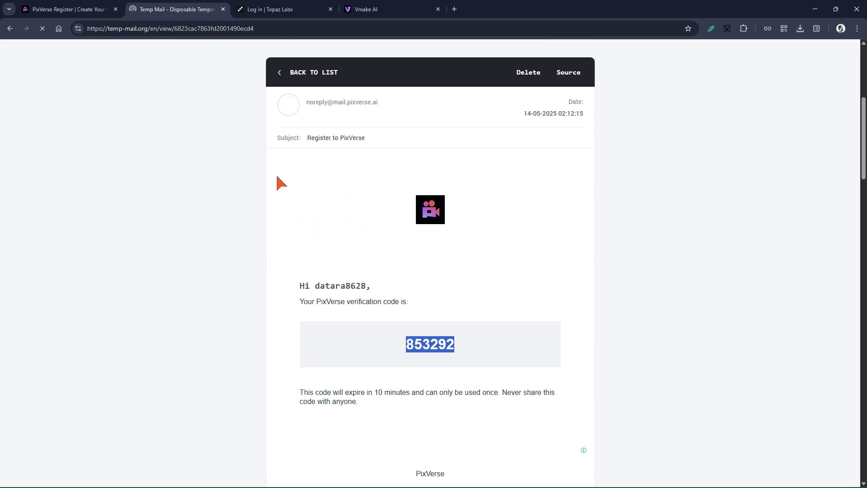
Paste the verification code into PixVerse's verification field and submit it to finish registration.
{"action": "left_click", "coordinate": [64, 8]}
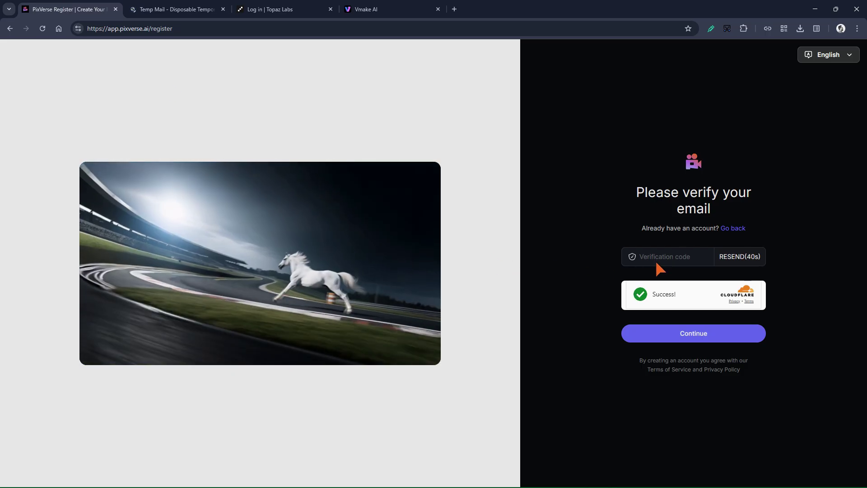
{"action": "left_click", "coordinate": [656, 256]}
{"action": "key", "text": "ctrl+v"}
{"action": "left_click", "coordinate": [650, 336]}
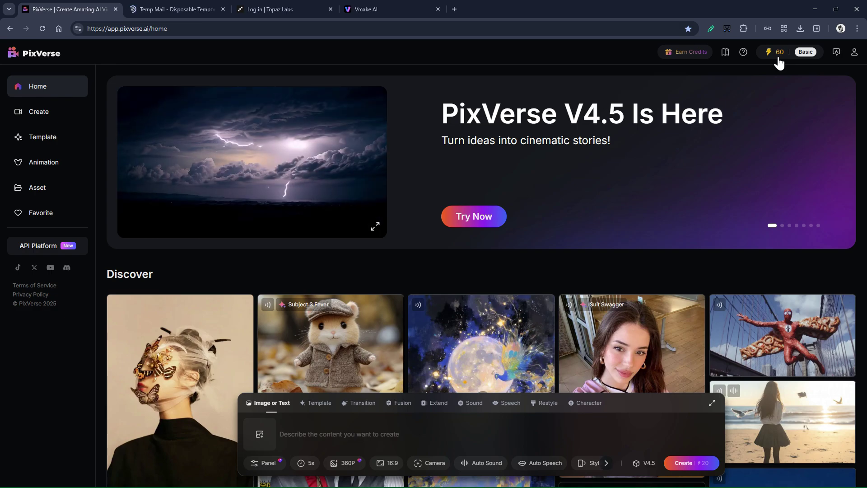
Claim the 30-credit Download App reward in the Reward Center, bringing the balance to 90.
{"action": "left_click", "coordinate": [694, 55]}
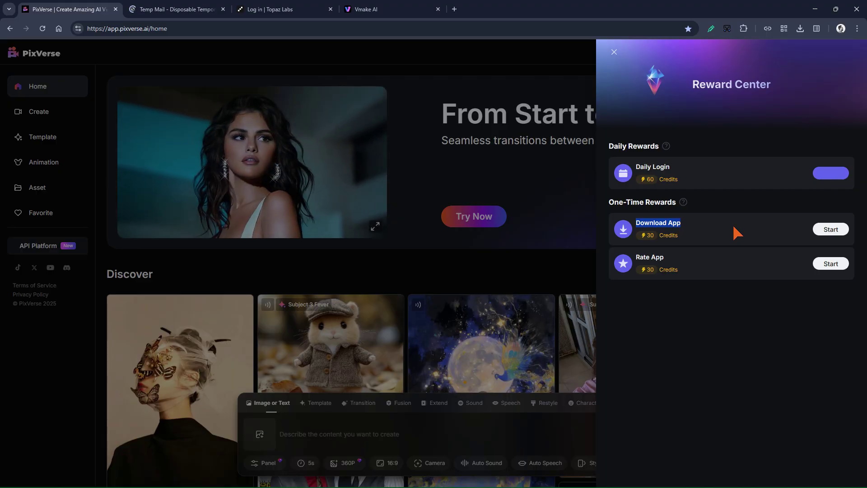
{"action": "left_click", "coordinate": [615, 53]}
{"action": "left_click", "coordinate": [684, 55]}
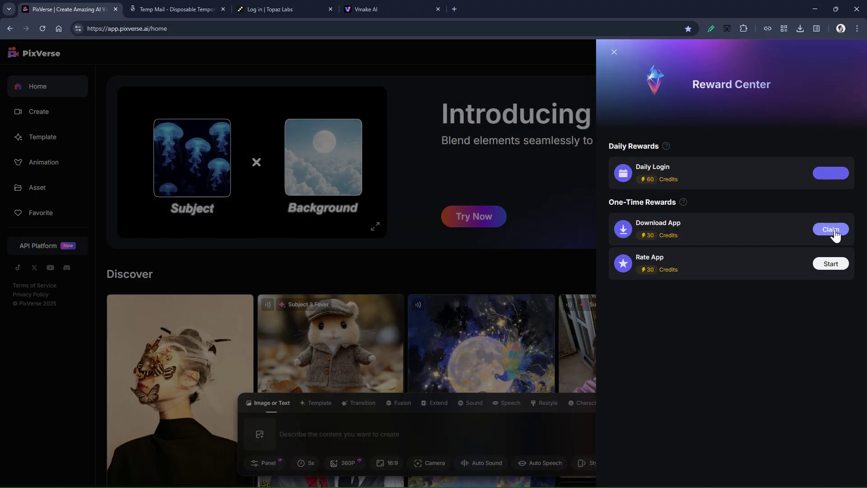
{"action": "left_click", "coordinate": [616, 54]}
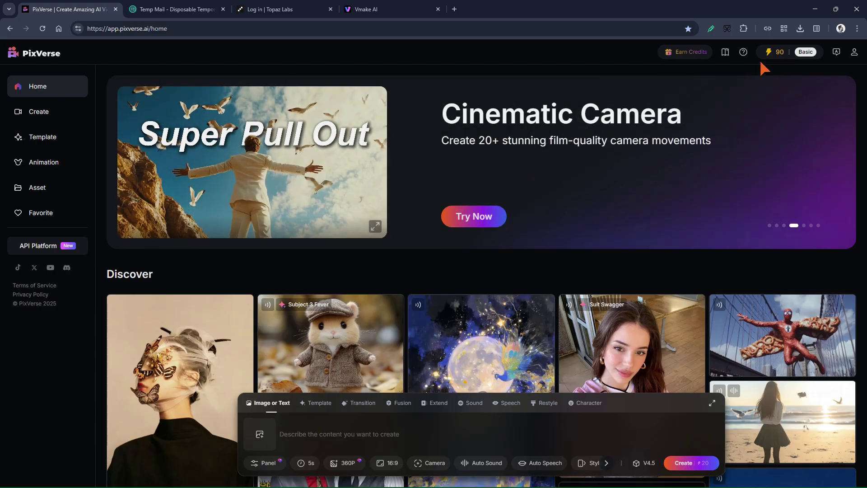
Open the Create workspace, which defaults to V4.5, 5s, 360P and 16:9.
{"action": "left_click", "coordinate": [67, 117]}
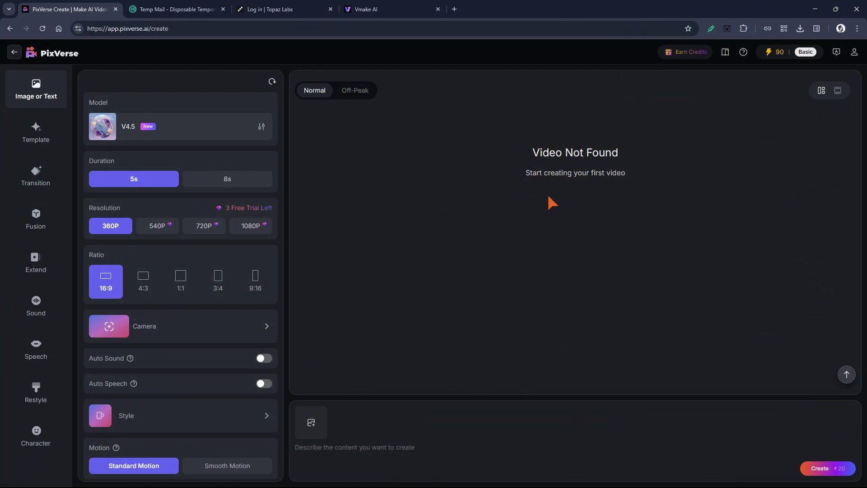
Upload Speech.jpg as the source image, set resolution to 720P and turn on Auto Speech.
{"action": "left_click", "coordinate": [318, 418]}
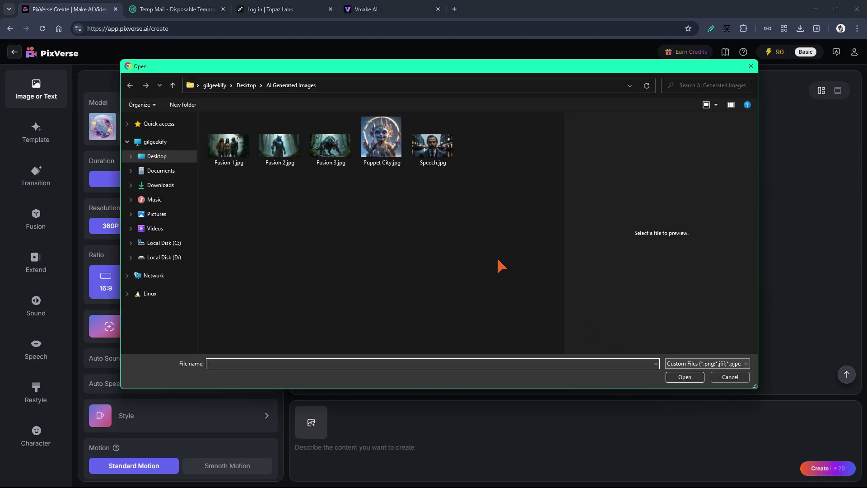
{"action": "left_click", "coordinate": [433, 145]}
{"action": "double_click", "coordinate": [432, 145]}
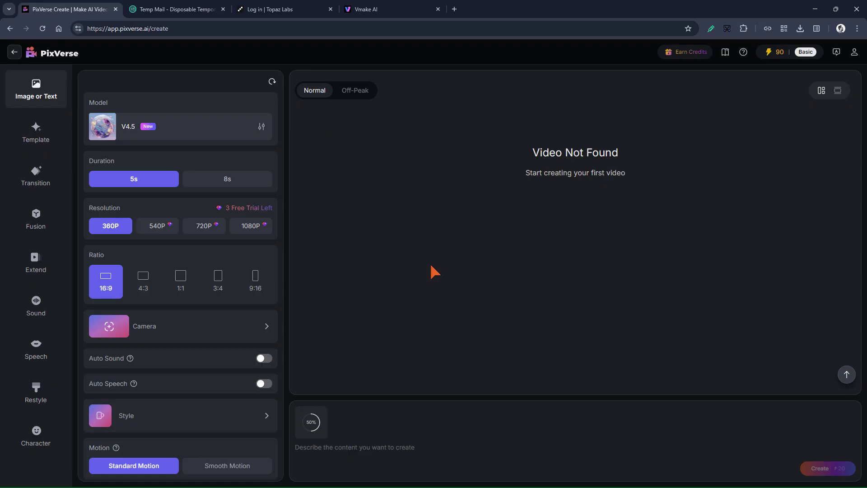
{"action": "left_click", "coordinate": [199, 232]}
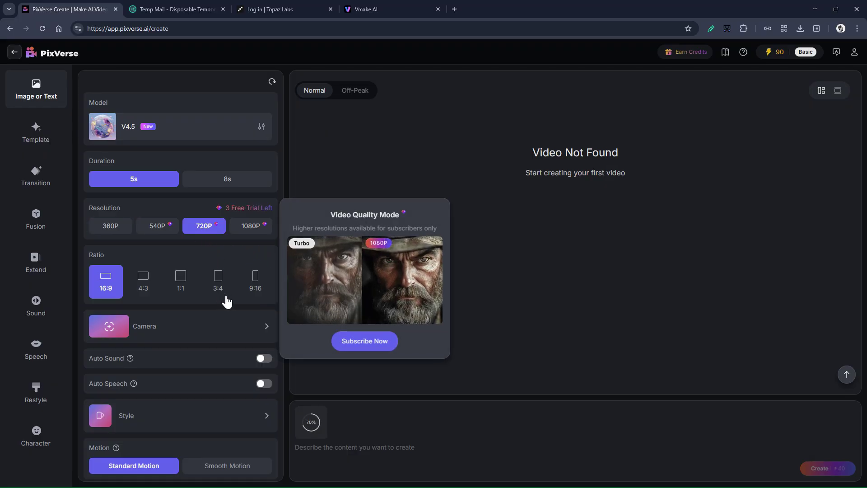
{"action": "scroll", "coordinate": [225, 300], "scroll_direction": "down", "scroll_amount": 2}
{"action": "left_click", "coordinate": [264, 258]}
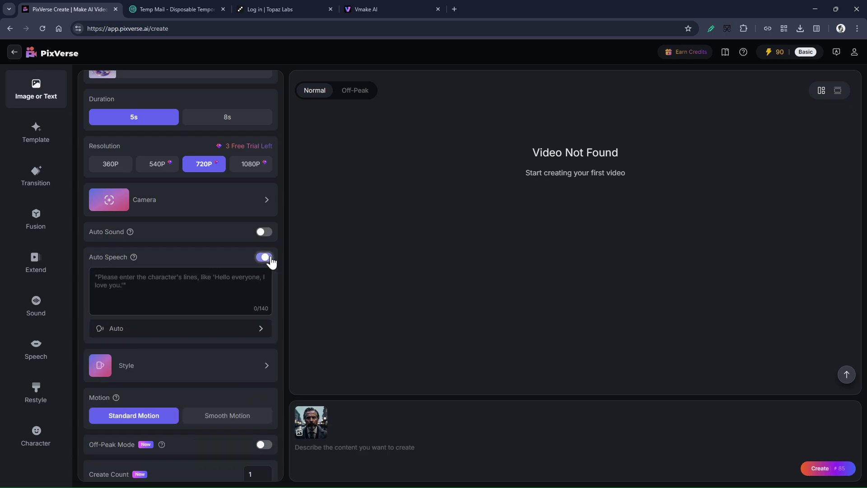
{"action": "scroll", "coordinate": [216, 298], "scroll_direction": "down", "scroll_amount": 1}
Preview the Adrian and James voices in the Auto Speech voice list.
{"action": "left_click", "coordinate": [212, 288]}
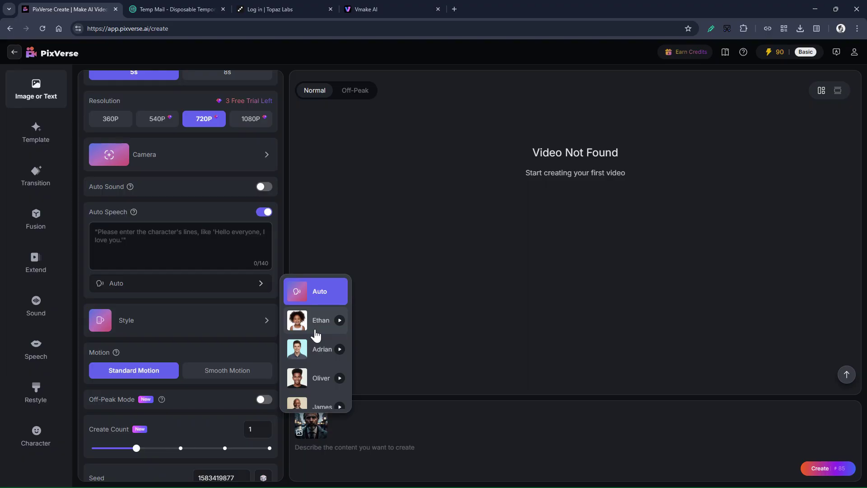
{"action": "scroll", "coordinate": [324, 345], "scroll_direction": "down", "scroll_amount": 3}
{"action": "scroll", "coordinate": [322, 347], "scroll_direction": "up", "scroll_amount": 3}
{"action": "left_click", "coordinate": [339, 350]}
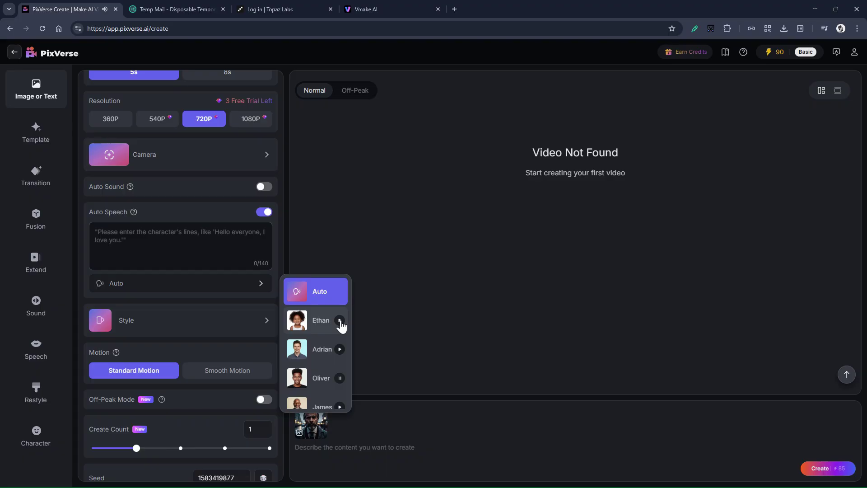
{"action": "scroll", "coordinate": [336, 350], "scroll_direction": "down", "scroll_amount": 2}
{"action": "left_click", "coordinate": [340, 361]}
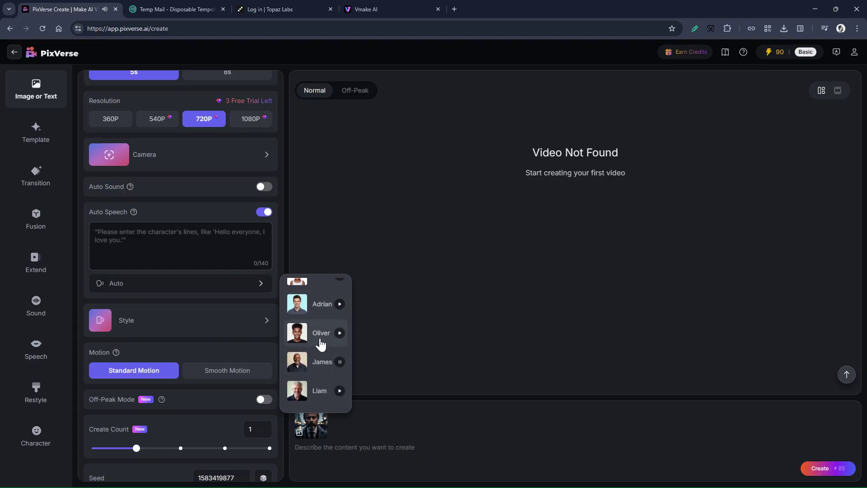
Paste the character's dialogue into the Auto Speech box and enter the 'slow walking' prompt.
{"action": "left_click", "coordinate": [234, 256]}
{"action": "scroll", "coordinate": [217, 280], "scroll_direction": "up", "scroll_amount": 2}
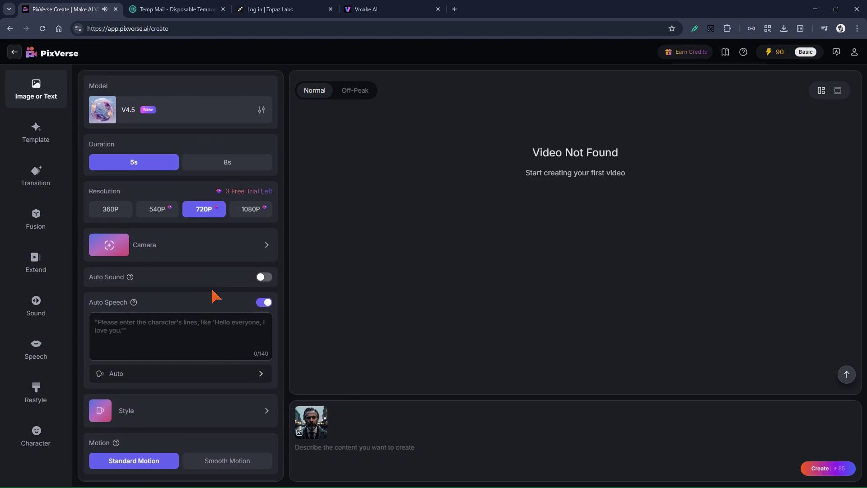
{"action": "scroll", "coordinate": [221, 307], "scroll_direction": "down", "scroll_amount": 1}
{"action": "key", "text": "ctrl+v"}
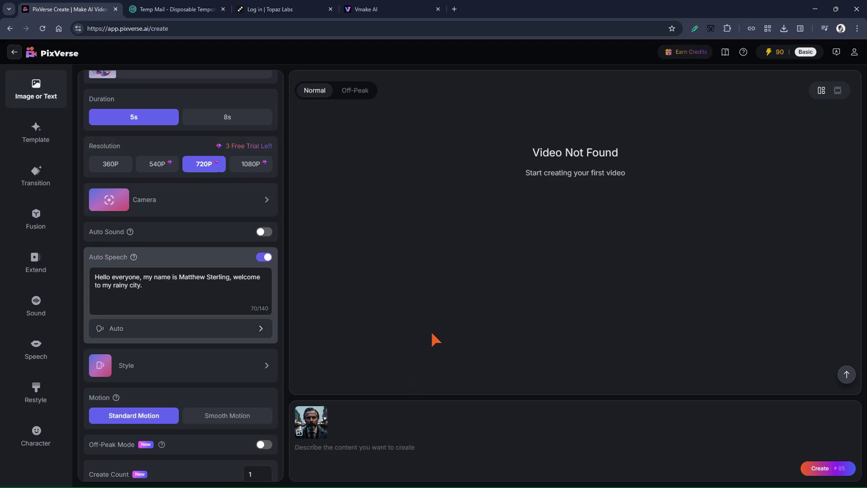
{"action": "type", "text": "slow walking"}
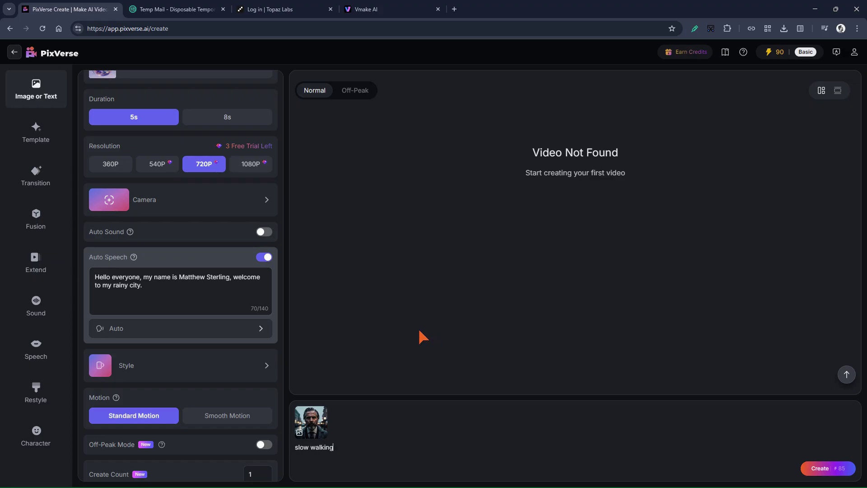
{"action": "scroll", "coordinate": [245, 352], "scroll_direction": "down", "scroll_amount": 2}
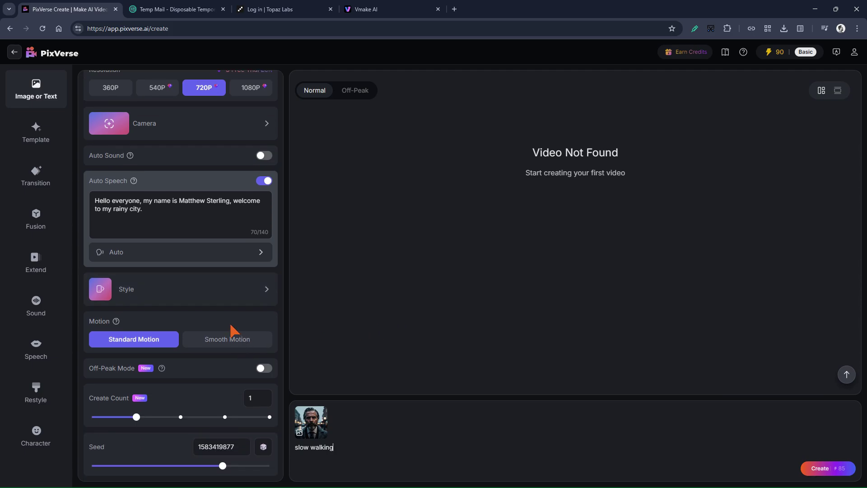
{"action": "scroll", "coordinate": [234, 329], "scroll_direction": "up", "scroll_amount": 3}
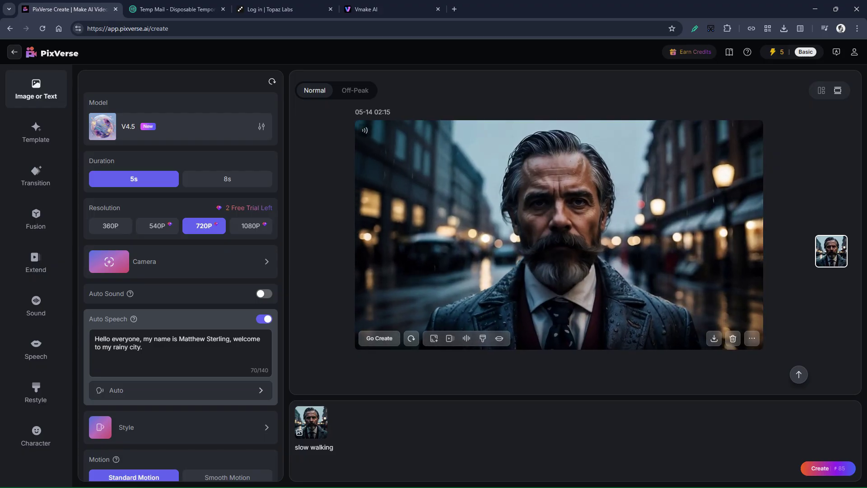
Open the slow walking video's detail page, pause it and download the watermarked version.
{"action": "left_click", "coordinate": [408, 276]}
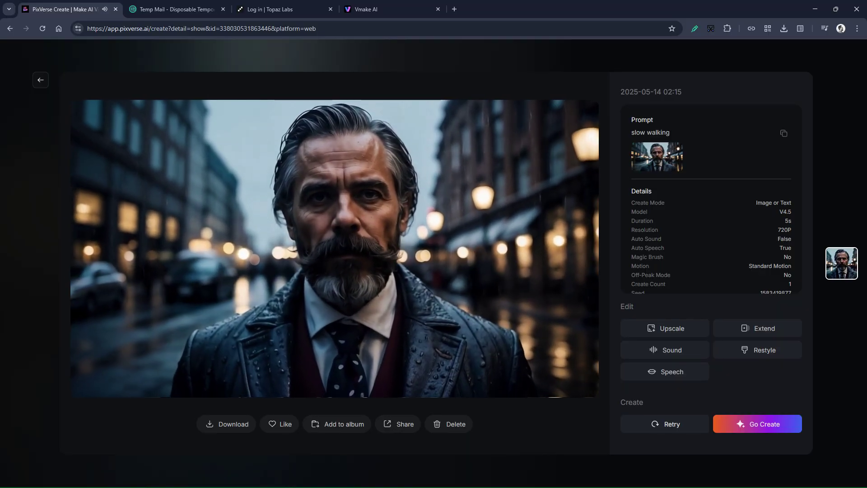
{"action": "left_click", "coordinate": [474, 250]}
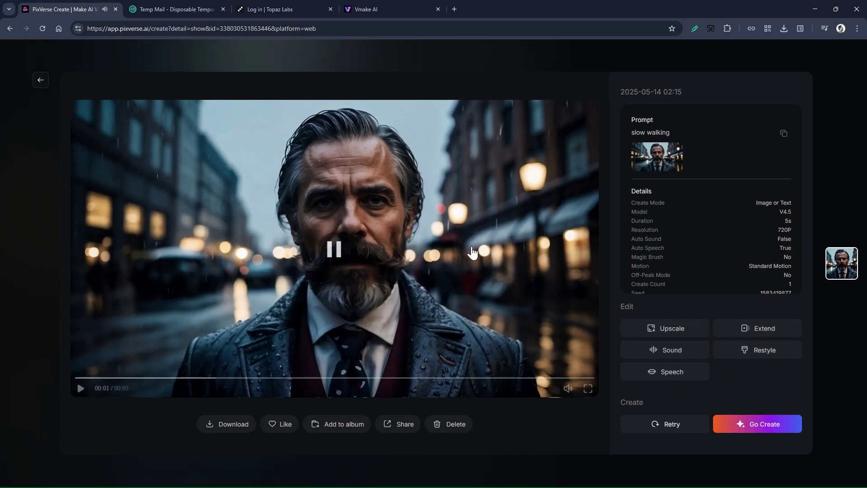
{"action": "left_click", "coordinate": [228, 427]}
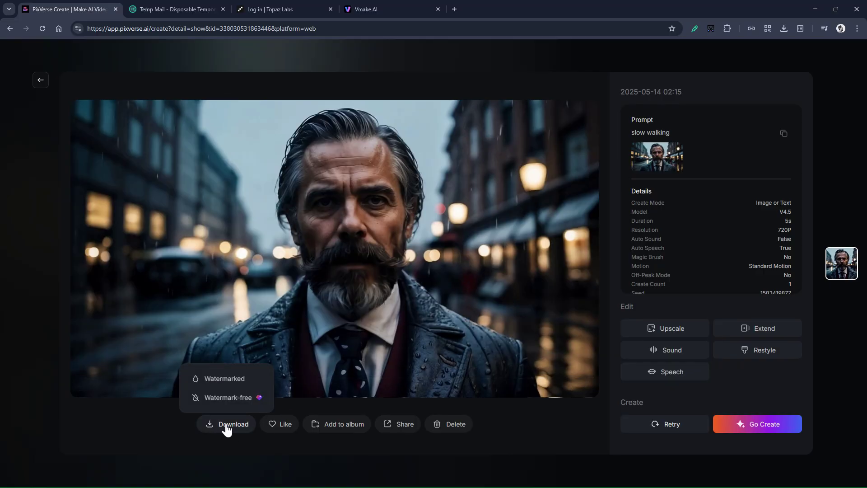
{"action": "left_click", "coordinate": [228, 429]}
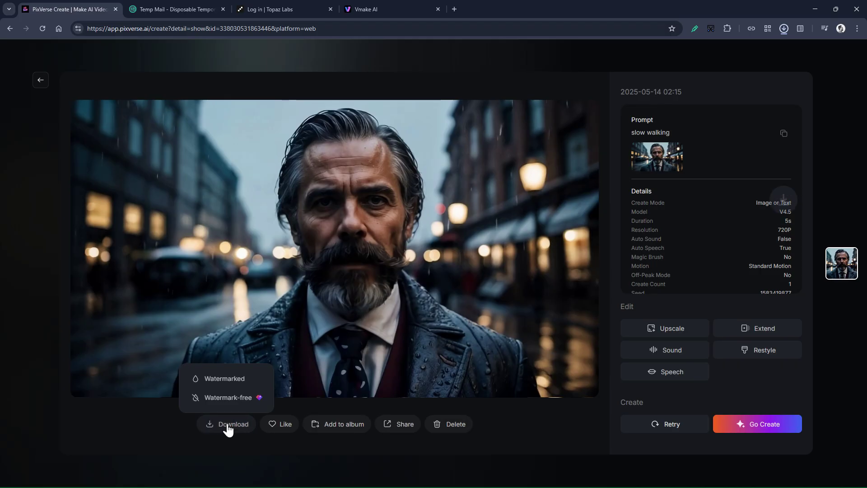
Open the downloaded watermarked mp4 in its own Chrome tab and play it to the end.
{"action": "left_click", "coordinate": [690, 73]}
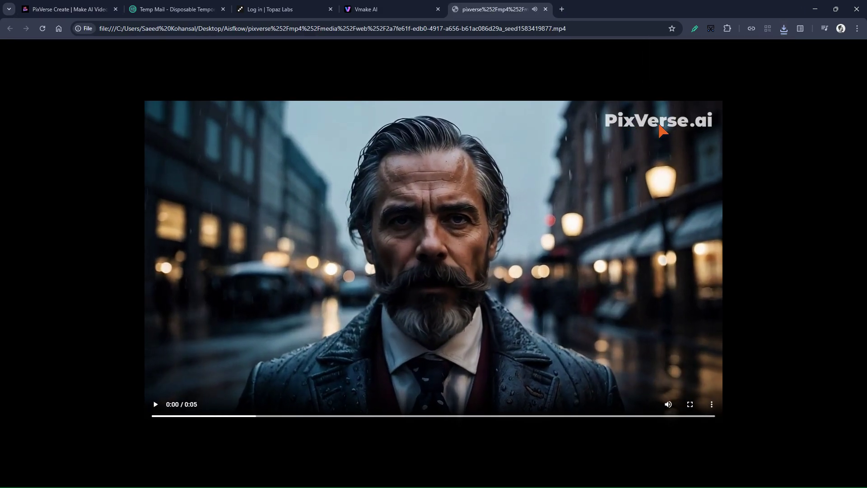
{"action": "left_click", "coordinate": [631, 189]}
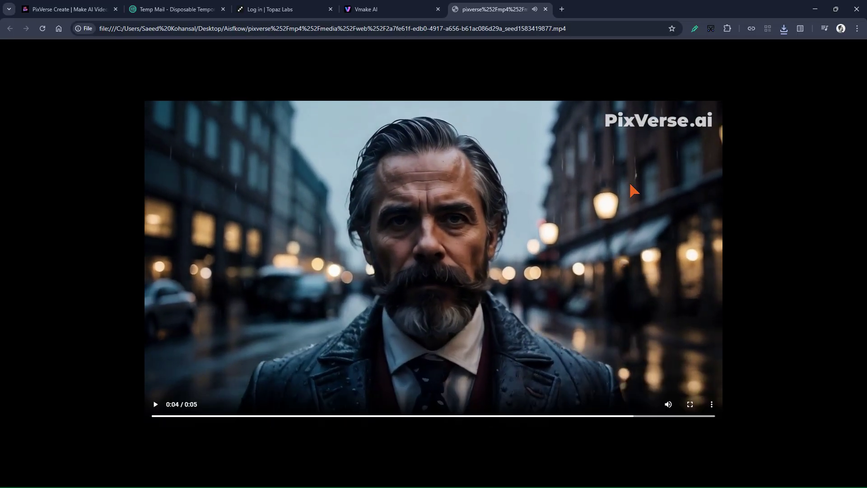
{"action": "left_click", "coordinate": [583, 196]}
Inspect the video element in DevTools to find its media.pixverse.ai source address.
{"action": "left_click", "coordinate": [74, 8]}
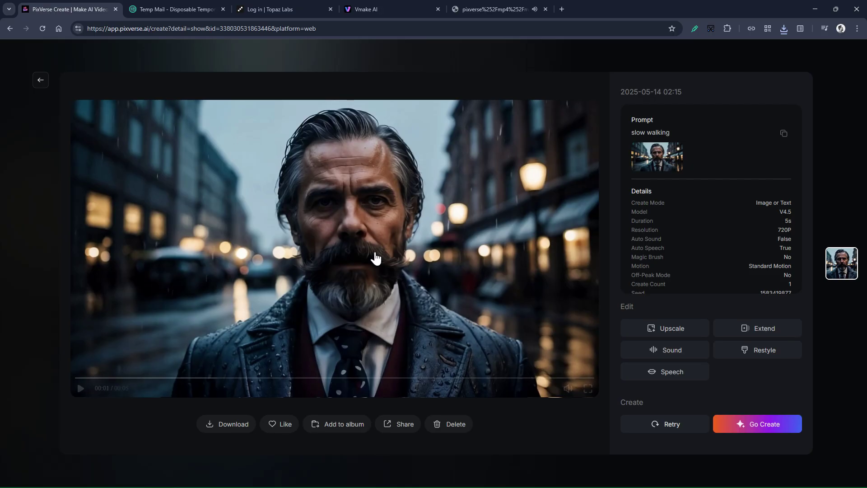
{"action": "key", "text": "F12"}
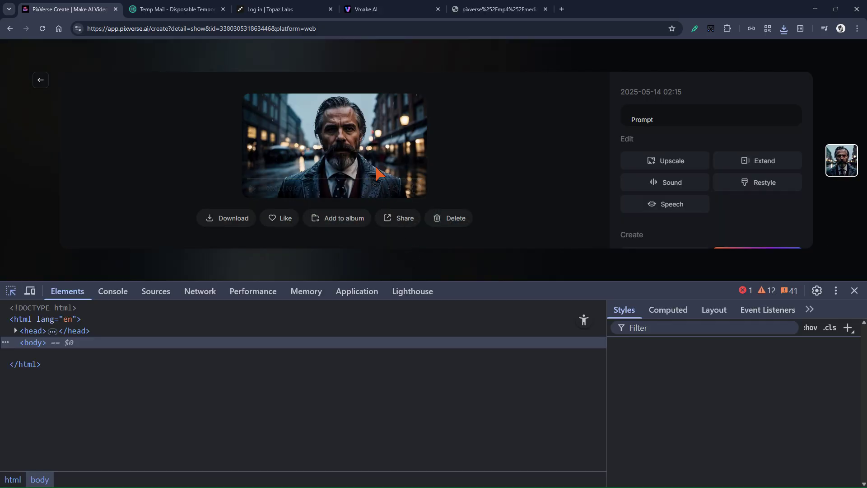
{"action": "key", "text": "ctrl+shift+c"}
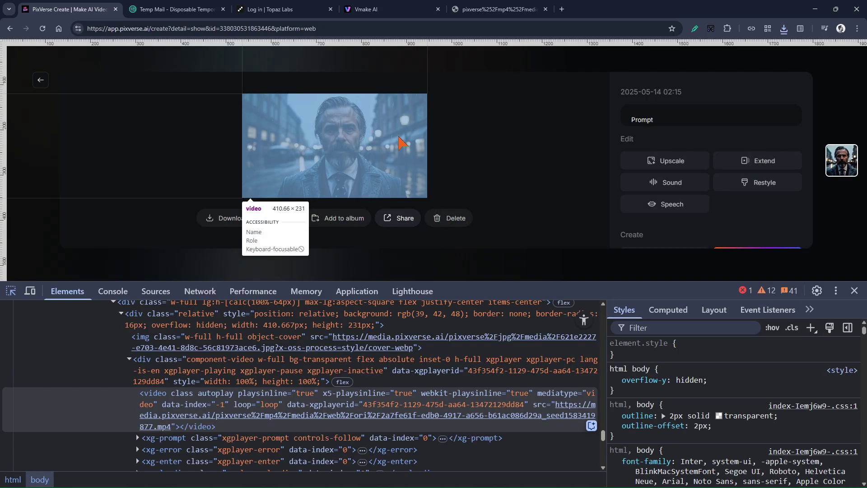
{"action": "left_click", "coordinate": [401, 142]}
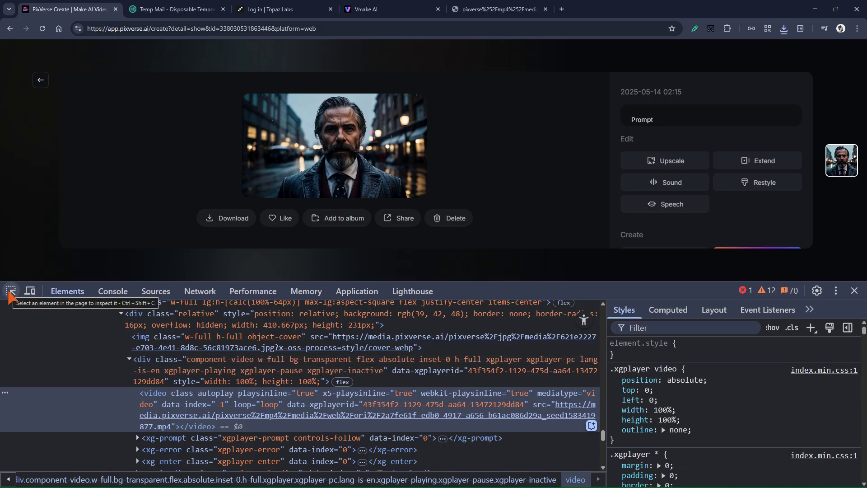
{"action": "double_click", "coordinate": [426, 418]}
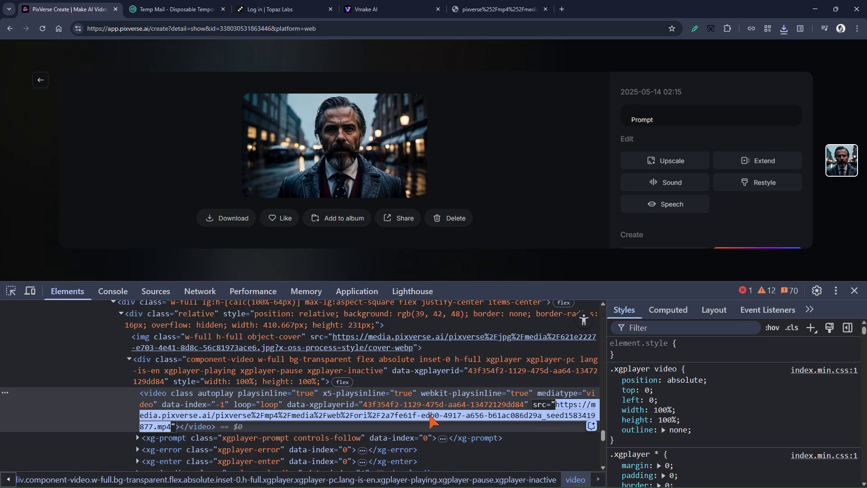
{"action": "key", "text": "Escape"}
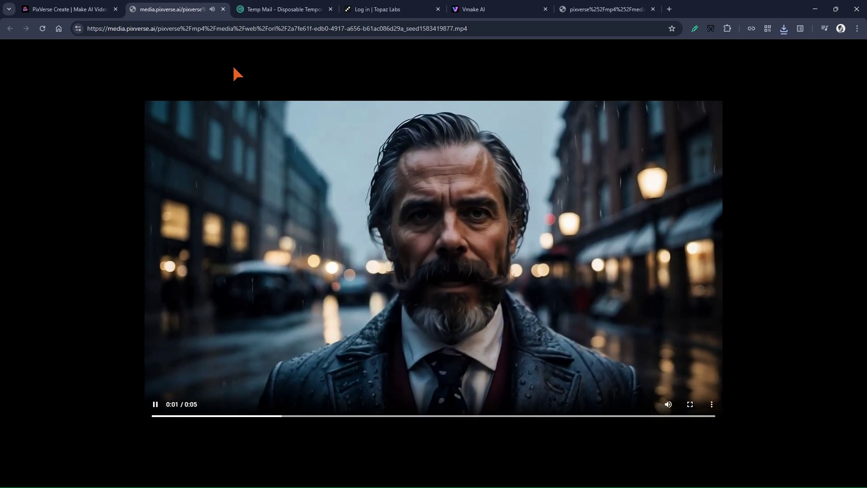
Download the 3.3 MB original mp4 from its own tab and close the local copy's tab.
{"action": "left_click_drag", "start_coordinate": [176, 9], "coordinate": [605, 9]}
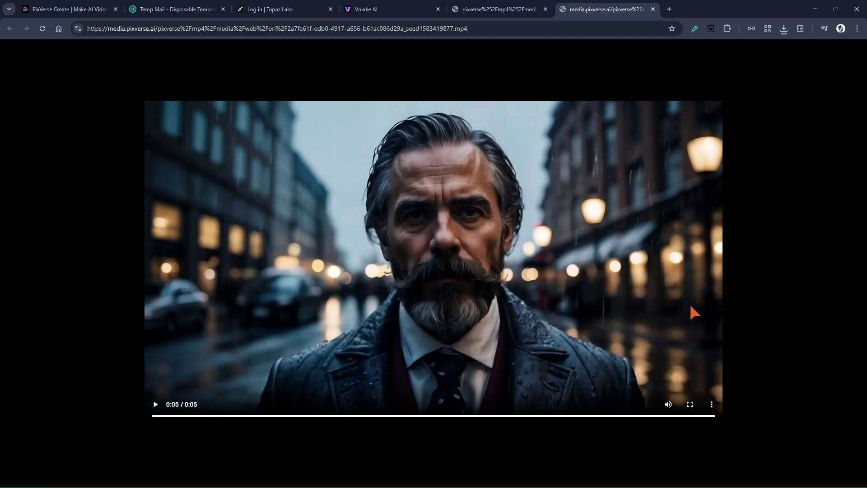
{"action": "left_click", "coordinate": [712, 404]}
{"action": "left_click", "coordinate": [690, 359]}
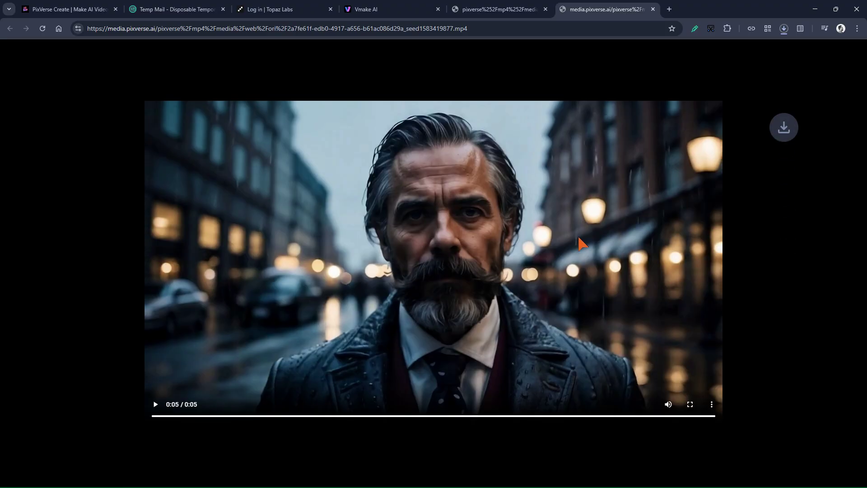
{"action": "key", "text": "ctrl+shift+Tab"}
{"action": "key", "text": "ctrl+w"}
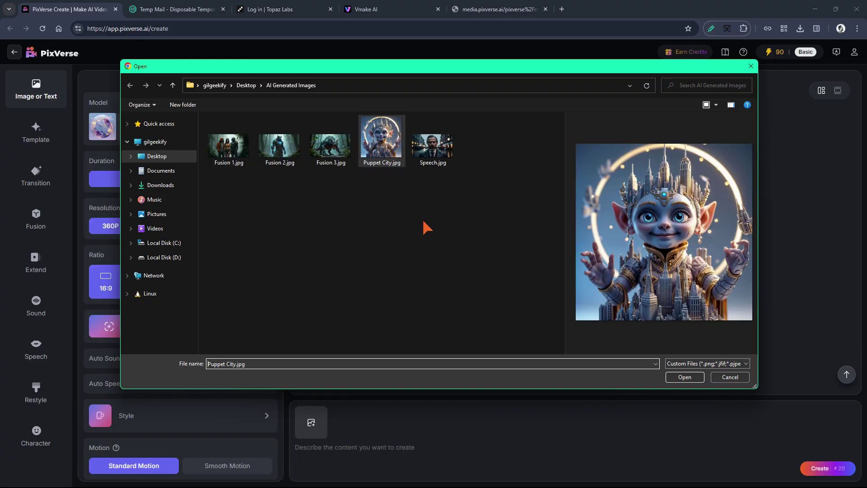
Generate a 1080P auto-sound video from Puppet City.jpg with prompt 'slow 360 degrees rotate', then open its details.
{"action": "left_click", "coordinate": [684, 378]}
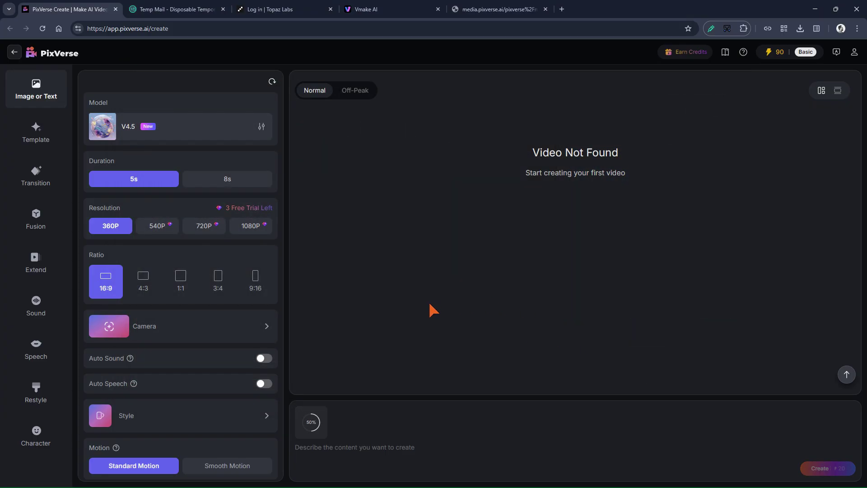
{"action": "left_click", "coordinate": [254, 232]}
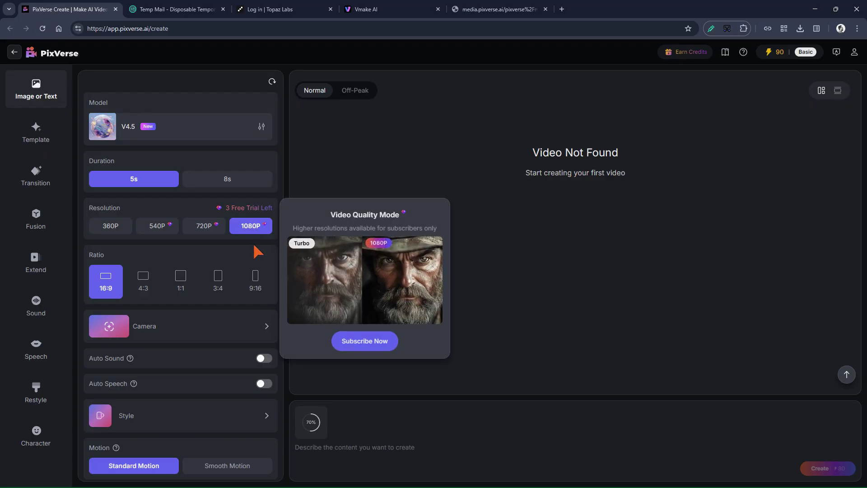
{"action": "left_click", "coordinate": [263, 359]}
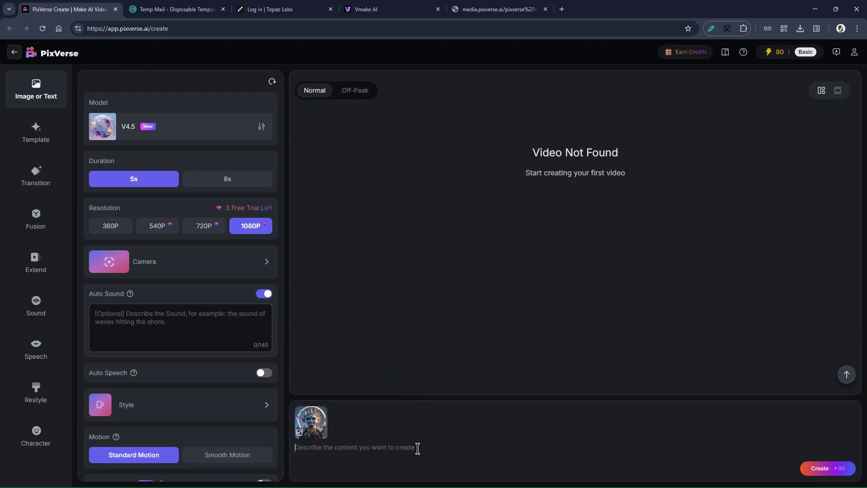
{"action": "key", "text": "ctrl+v"}
{"action": "left_click", "coordinate": [818, 473]}
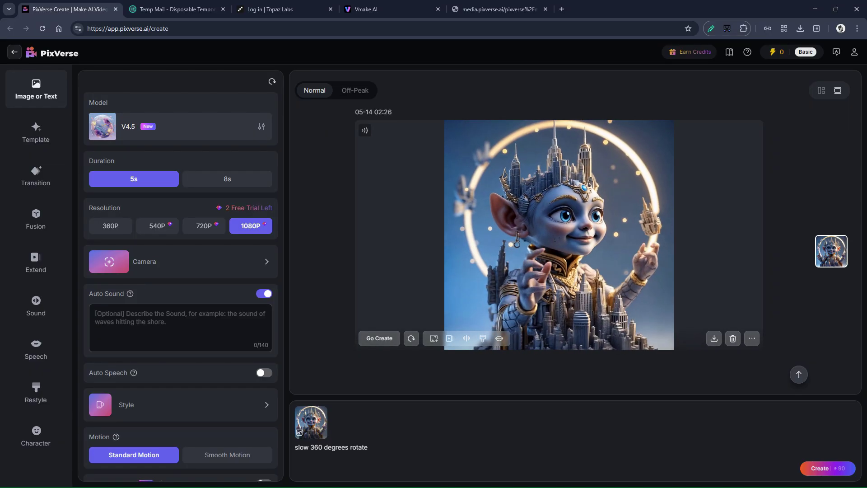
{"action": "left_click", "coordinate": [582, 277]}
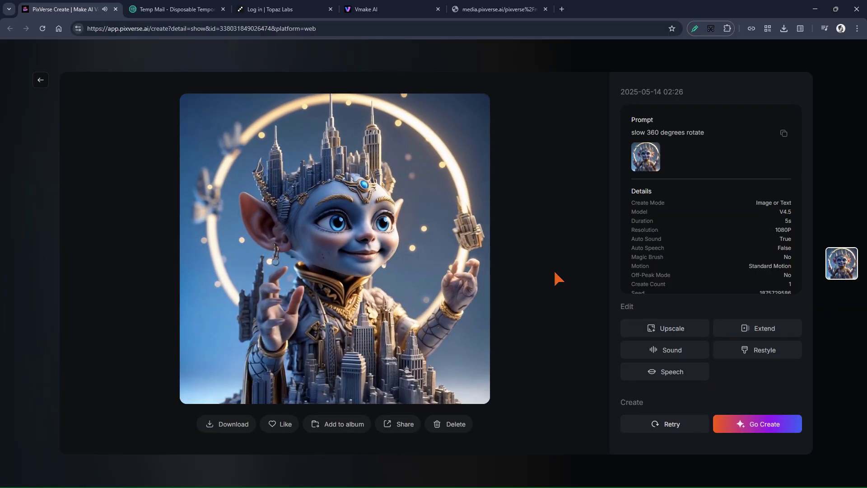
Pause the Puppet City video and open its source mp4 in a new tab via DevTools.
{"action": "left_click", "coordinate": [435, 274]}
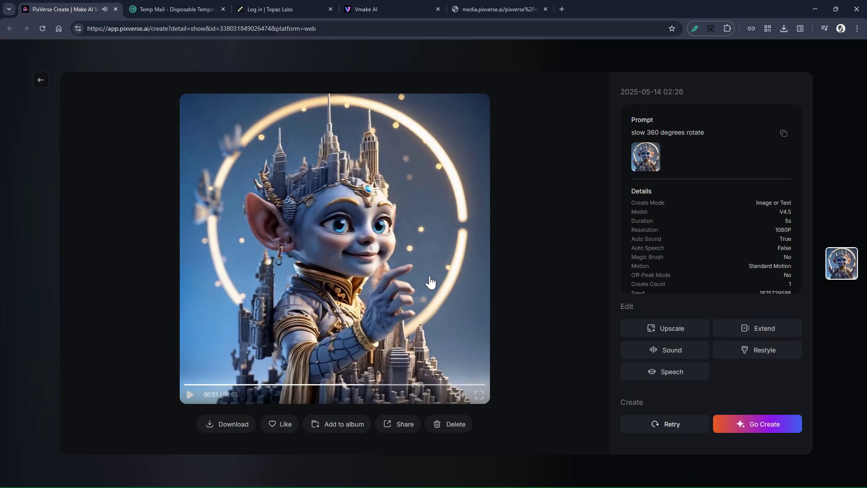
{"action": "right_click", "coordinate": [451, 300]}
{"action": "left_click", "coordinate": [475, 290]}
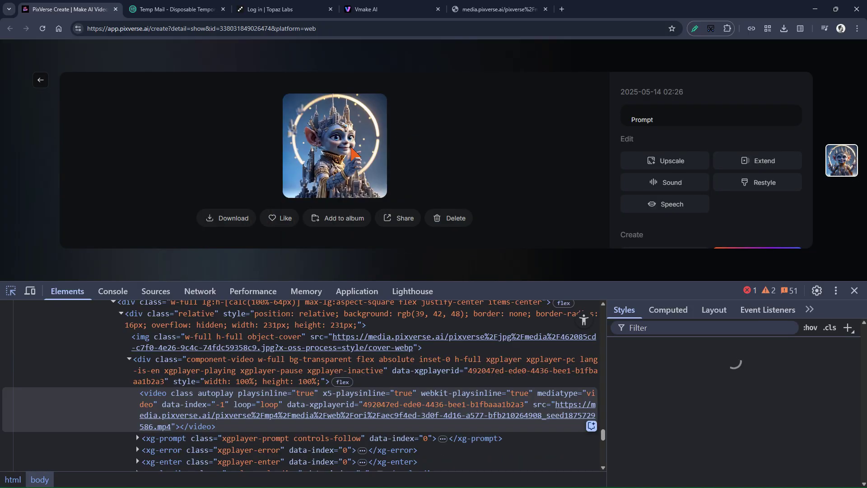
{"action": "right_click", "coordinate": [473, 421]}
{"action": "left_click", "coordinate": [522, 105]}
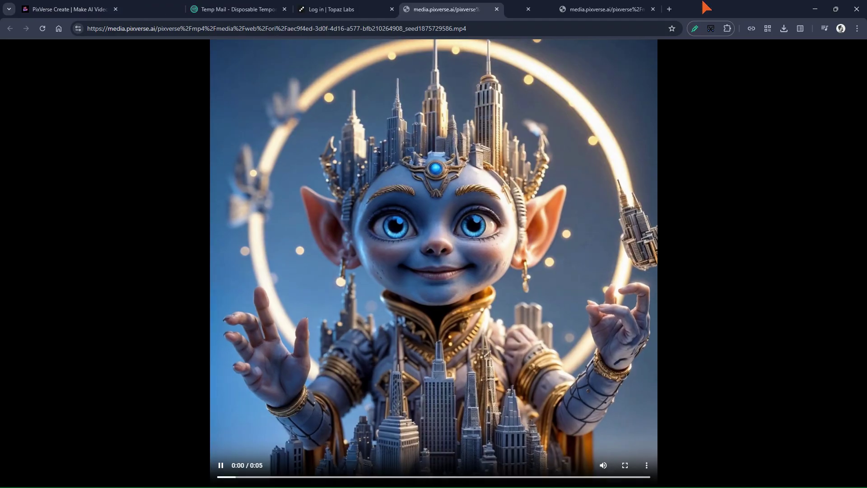
View the raw puppet video full screen, then download the original mp4.
{"action": "double_click", "coordinate": [571, 280]}
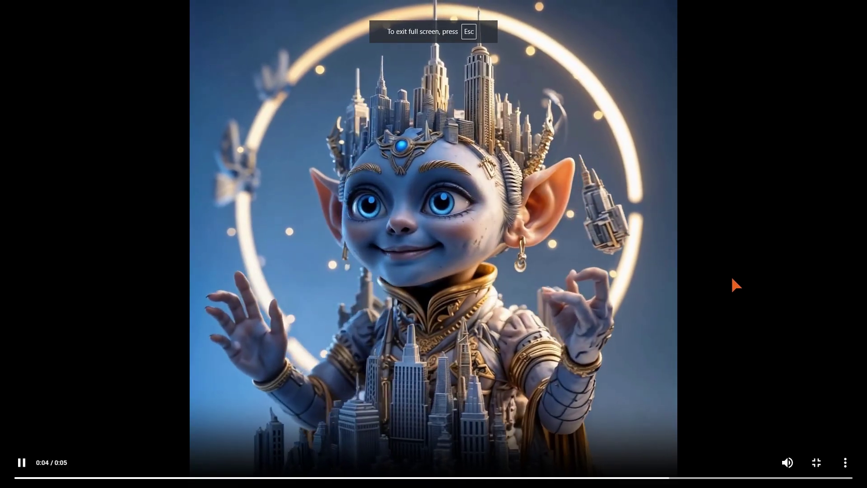
{"action": "key", "text": "Escape"}
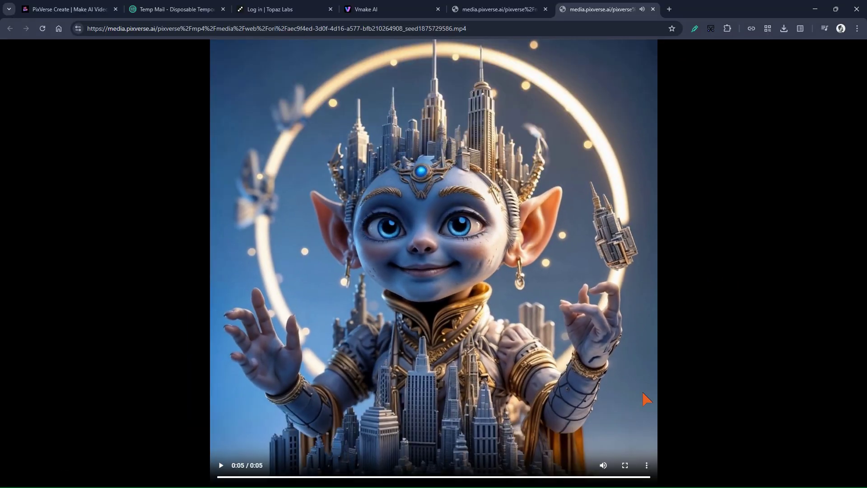
{"action": "left_click", "coordinate": [647, 465]}
{"action": "left_click", "coordinate": [599, 420]}
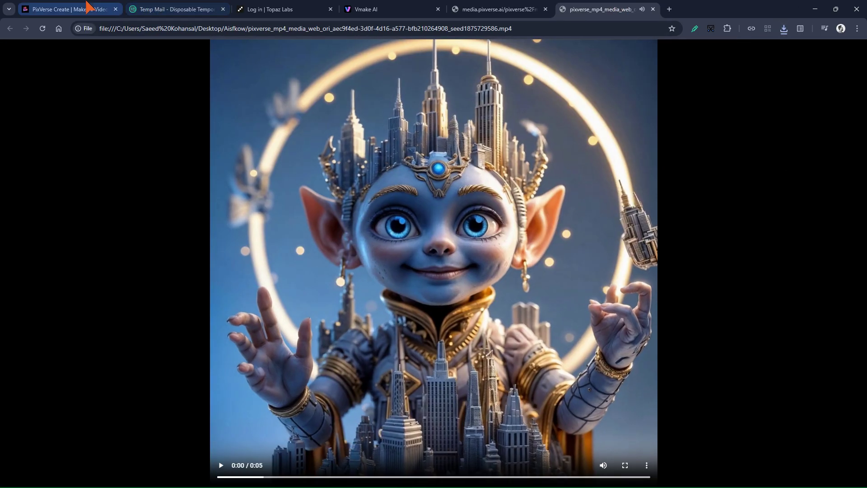
Close DevTools and delete the puppet video from PixVerse.
{"action": "left_click", "coordinate": [89, 6]}
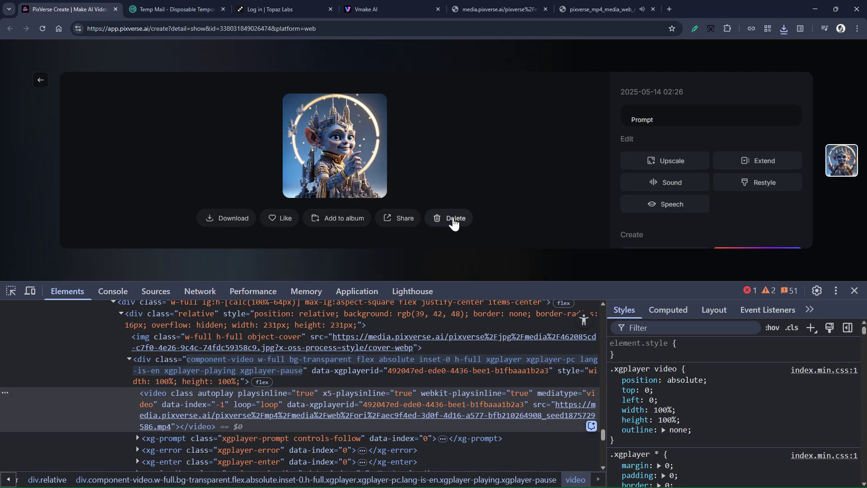
{"action": "key", "text": "F12"}
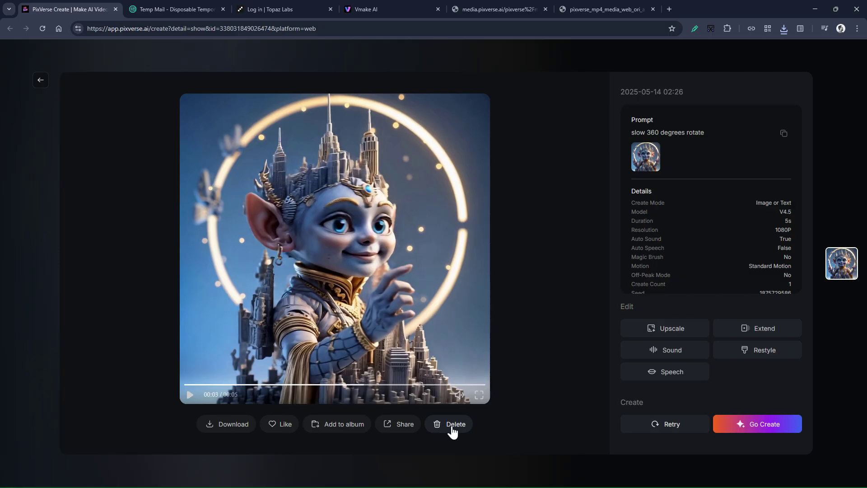
{"action": "left_click", "coordinate": [452, 427]}
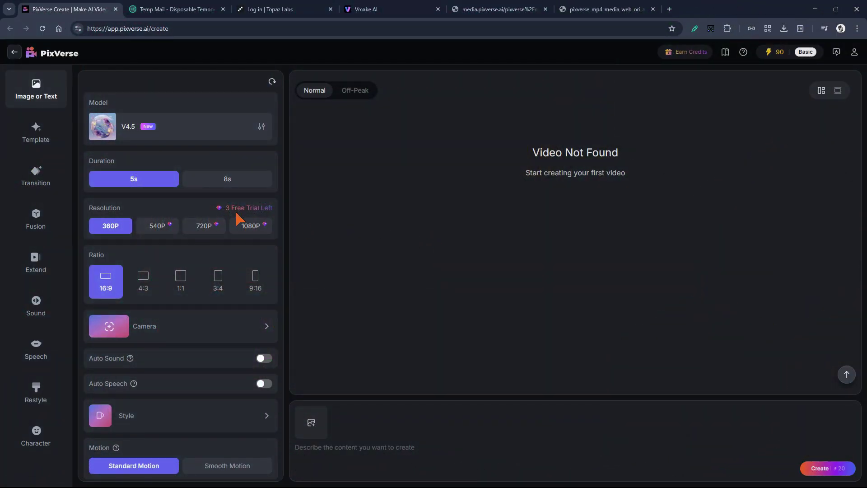
Switch to Transition mode with Fusion 1.jpg as first frame and a second image as last frame.
{"action": "left_click", "coordinate": [39, 182]}
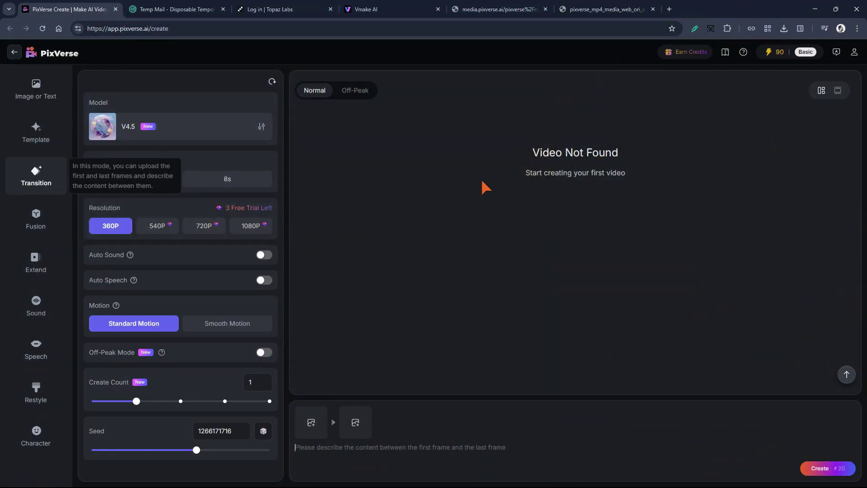
{"action": "left_click", "coordinate": [312, 422]}
{"action": "double_click", "coordinate": [228, 145]}
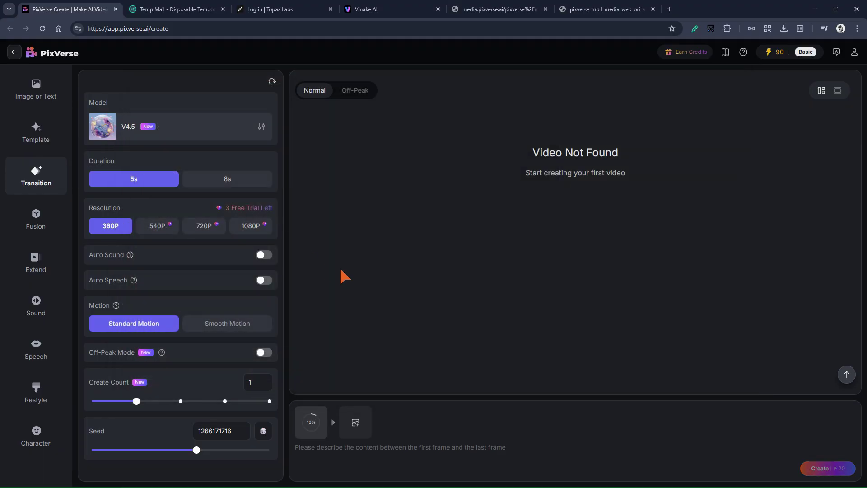
{"action": "left_click", "coordinate": [355, 429]}
{"action": "double_click", "coordinate": [284, 160]}
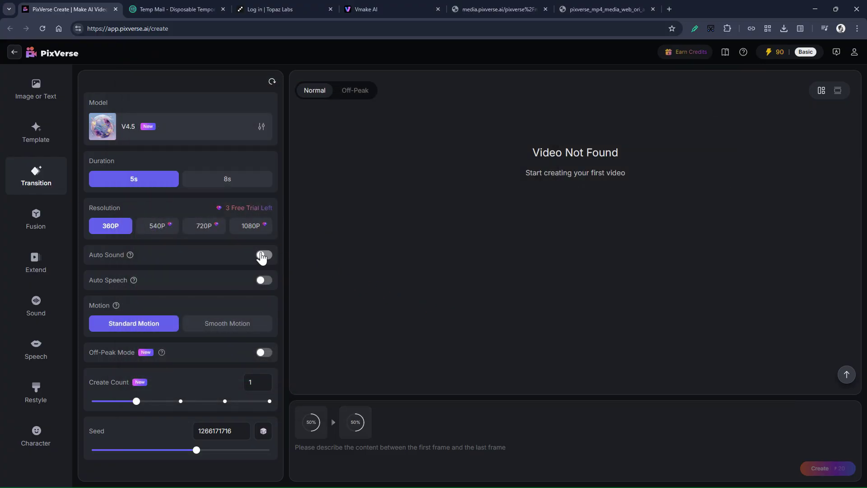
Enable jungle-music Auto Sound, enter prompt 'transform all three characters into one.', and choose 720P.
{"action": "left_click", "coordinate": [262, 256]}
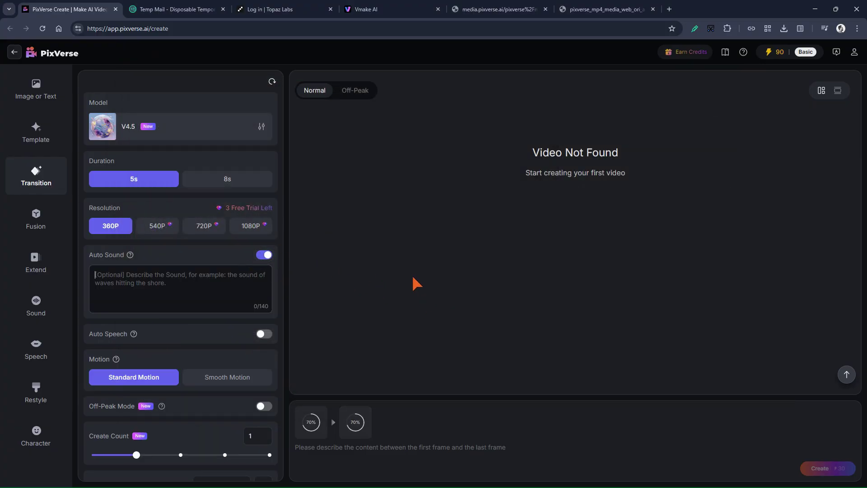
{"action": "key", "text": "ctrl+v"}
{"action": "type", "text": "transform all three characters into one."}
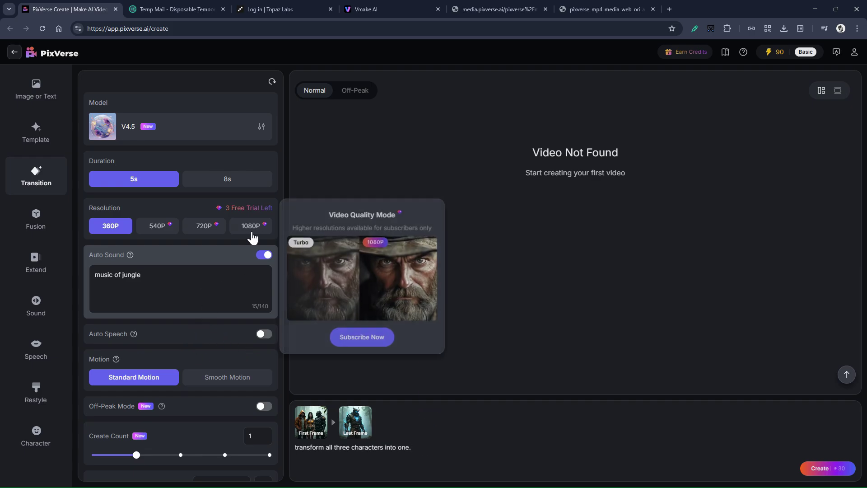
{"action": "left_click", "coordinate": [214, 229]}
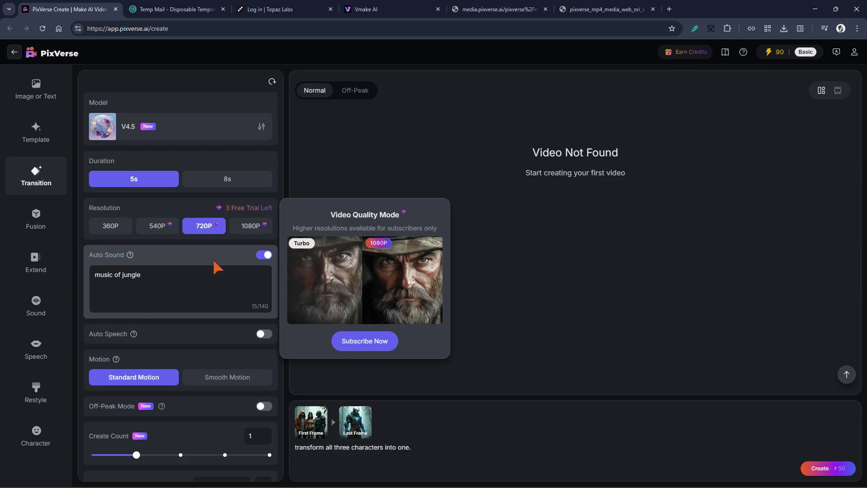
{"action": "scroll", "coordinate": [214, 271], "scroll_direction": "down", "scroll_amount": 2}
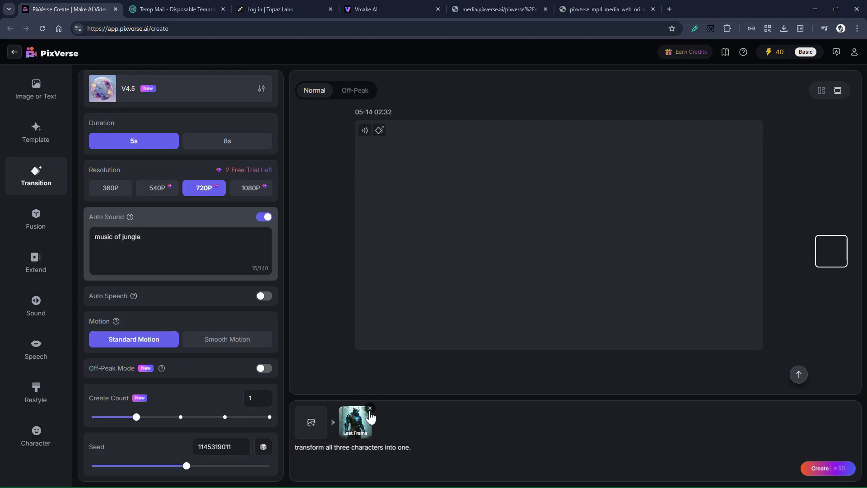
Replace the frames with Fusion 2.jpg and a third image, clear the prompt, and turn Auto Sound off.
{"action": "left_click", "coordinate": [311, 423]}
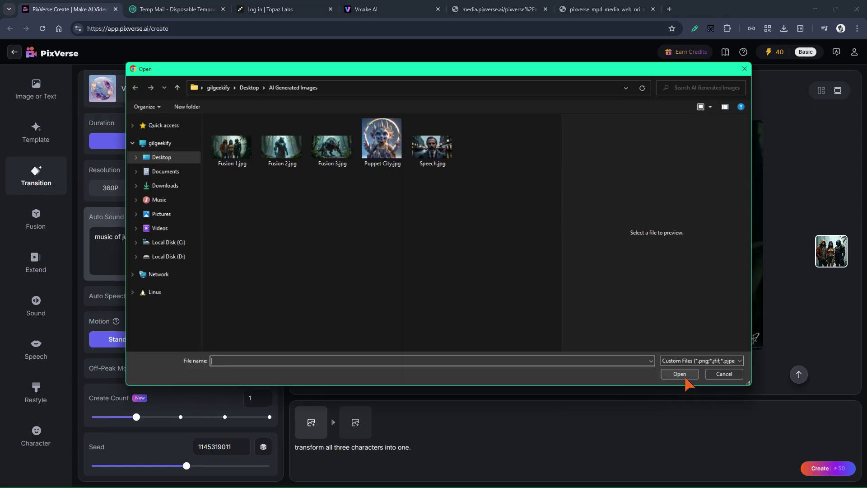
{"action": "double_click", "coordinate": [291, 147]}
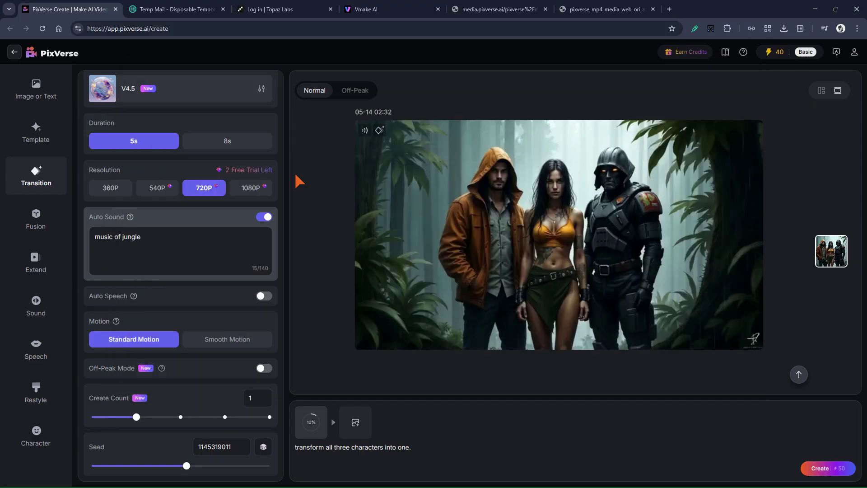
{"action": "left_click", "coordinate": [365, 427]}
{"action": "double_click", "coordinate": [322, 160]}
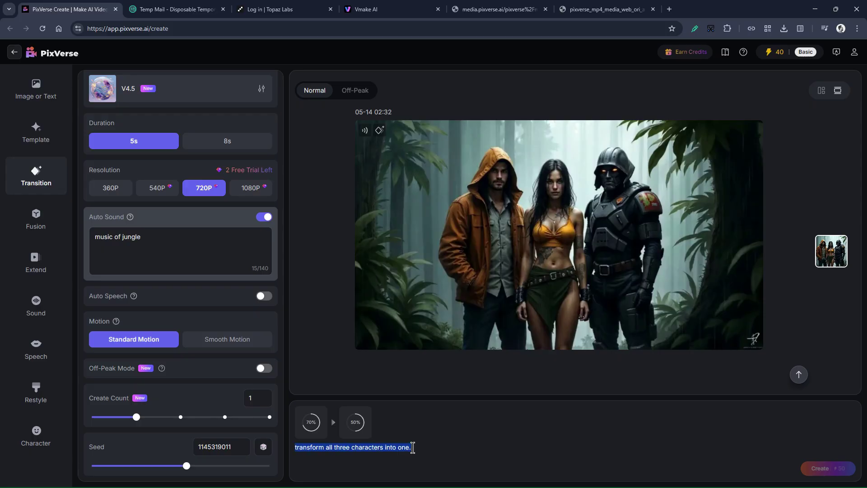
{"action": "key", "text": "BackSpace"}
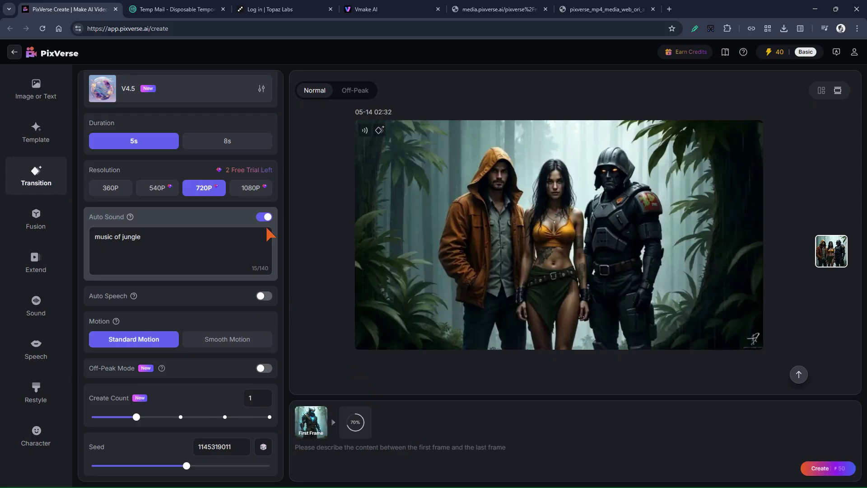
{"action": "left_click", "coordinate": [267, 218]}
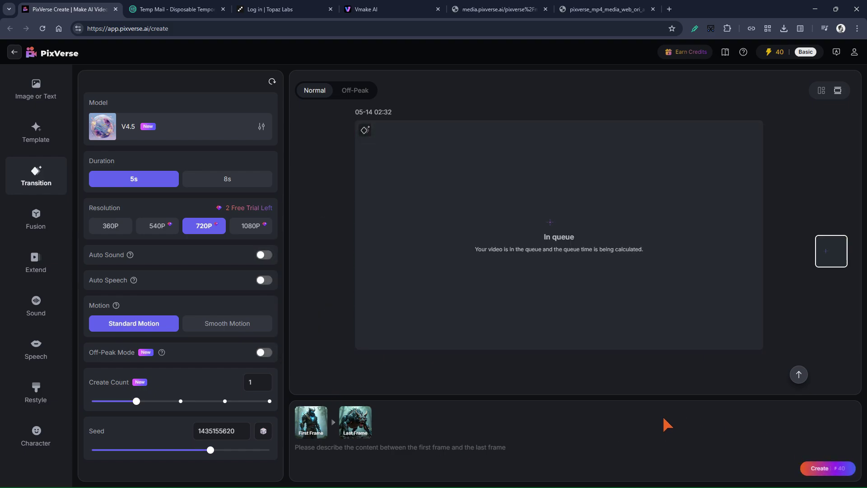
{"action": "scroll", "coordinate": [522, 323], "scroll_direction": "down", "scroll_amount": 5}
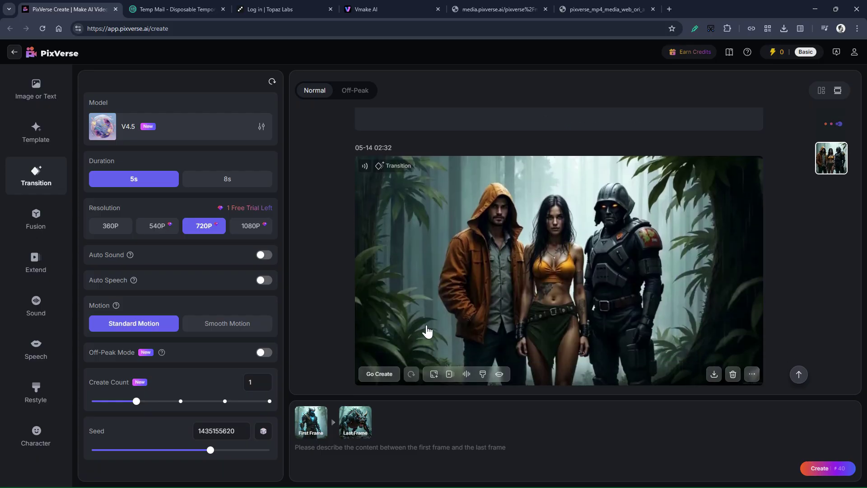
Open the jungle video's details and open its source mp4 in a new tab via DevTools.
{"action": "left_click", "coordinate": [451, 305]}
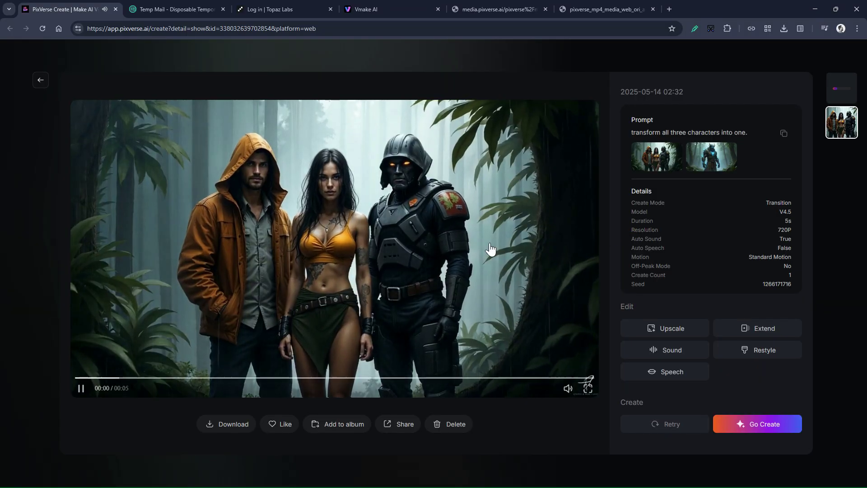
{"action": "left_click", "coordinate": [490, 279]}
{"action": "key", "text": "ctrl+shift+i"}
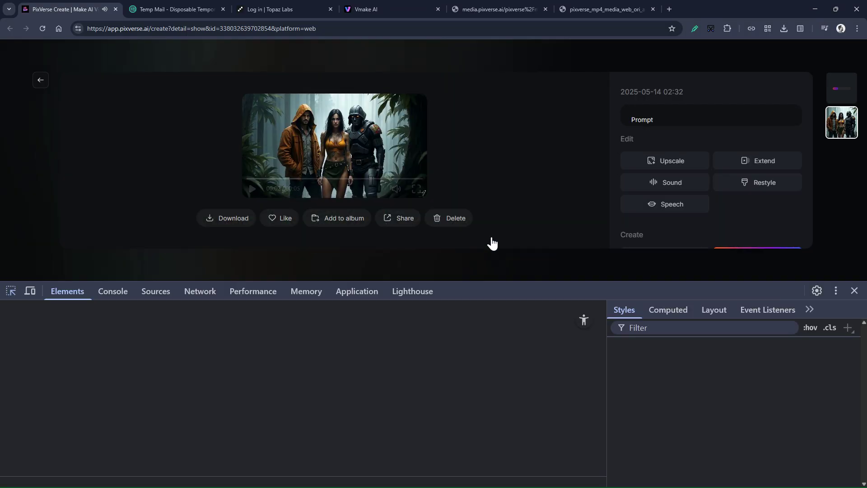
{"action": "left_click", "coordinate": [248, 181]}
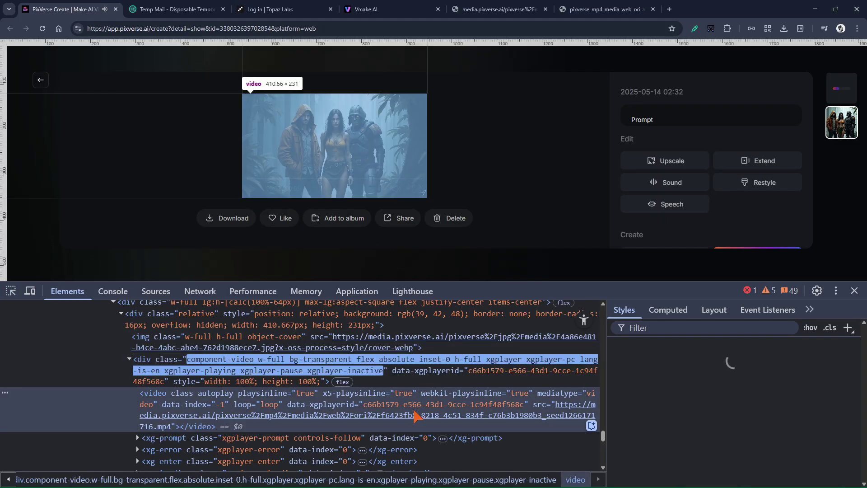
{"action": "right_click", "coordinate": [409, 417]}
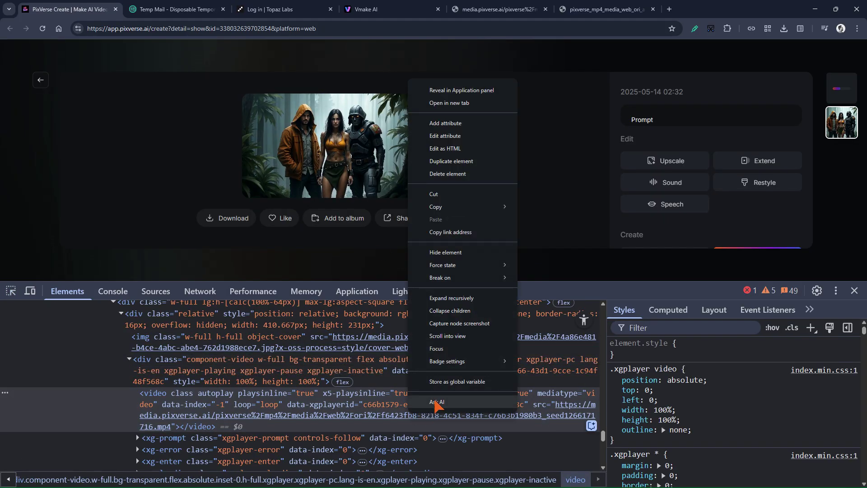
{"action": "left_click", "coordinate": [470, 103]}
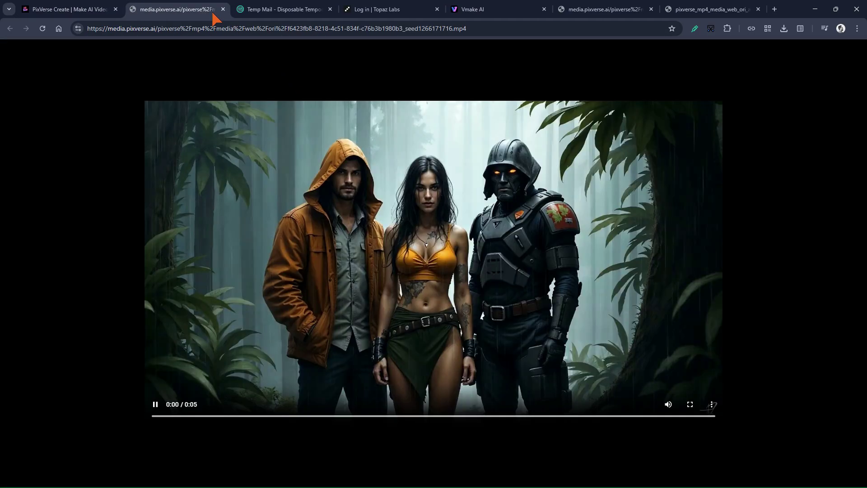
Download the jungle mp4, play the downloaded file full screen, and return to PixVerse.
{"action": "left_click", "coordinate": [712, 405]}
{"action": "left_click", "coordinate": [680, 364]}
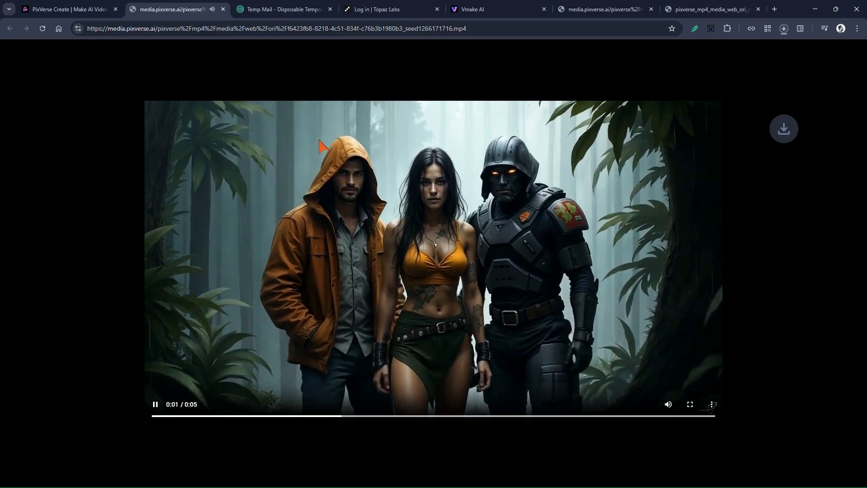
{"action": "left_click", "coordinate": [223, 9]}
{"action": "left_click", "coordinate": [723, 59]}
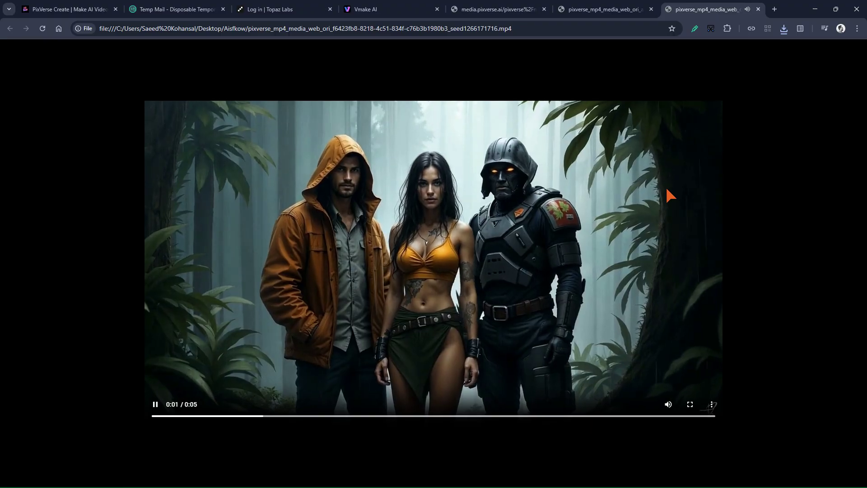
{"action": "double_click", "coordinate": [667, 190]}
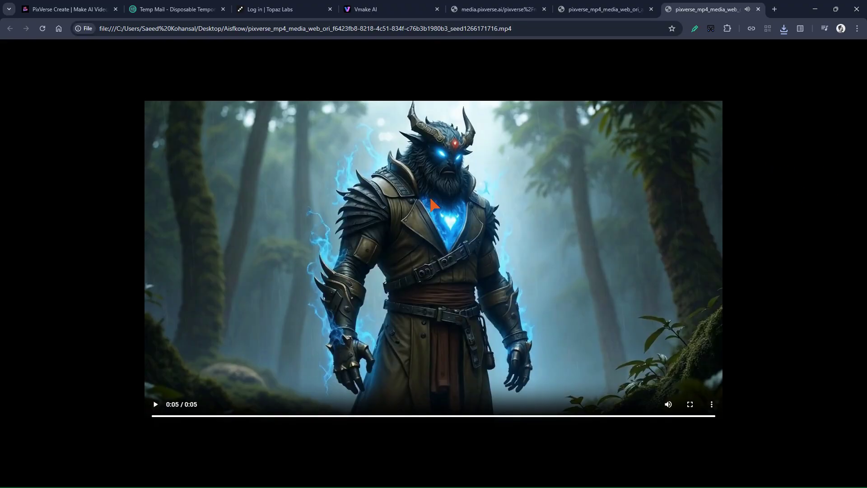
{"action": "left_click", "coordinate": [61, 5]}
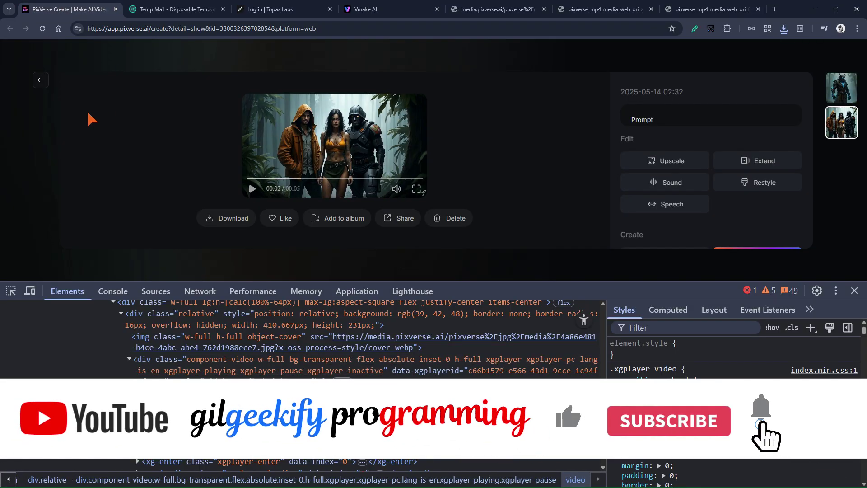
Close DevTools and open the blue monster video's detail page.
{"action": "key", "text": "F12"}
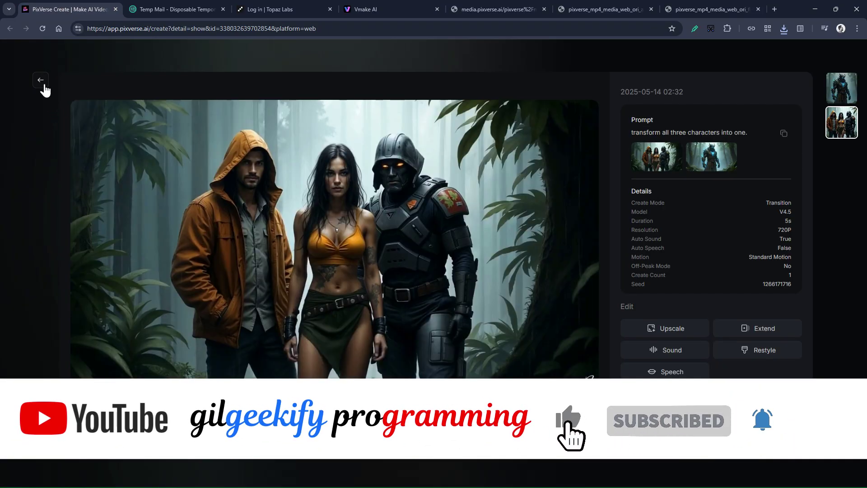
{"action": "left_click", "coordinate": [44, 85]}
{"action": "left_click", "coordinate": [587, 212]}
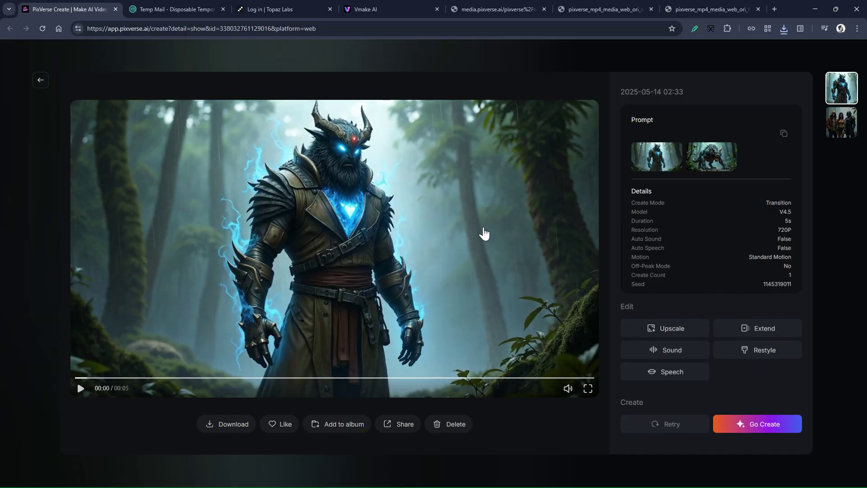
Open the monster video's source mp4 in a new tab via DevTools, download it, and close the tab.
{"action": "key", "text": "ctrl+shift+c"}
{"action": "left_click", "coordinate": [377, 157]}
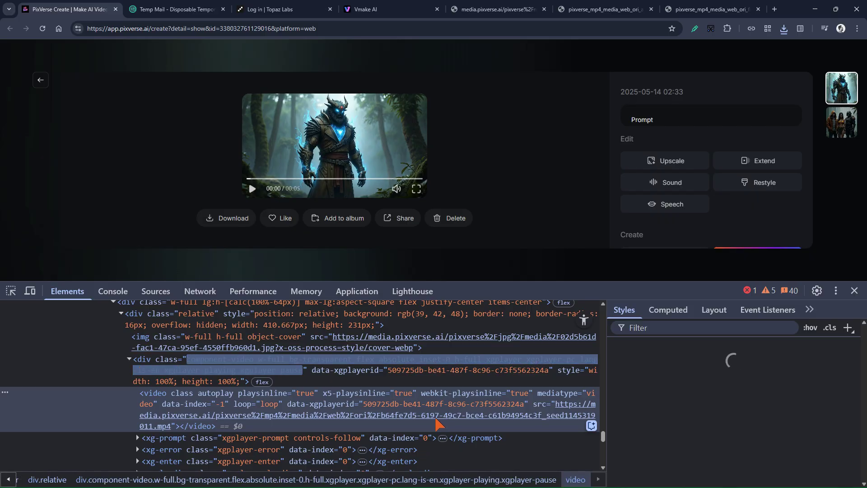
{"action": "right_click", "coordinate": [436, 421]}
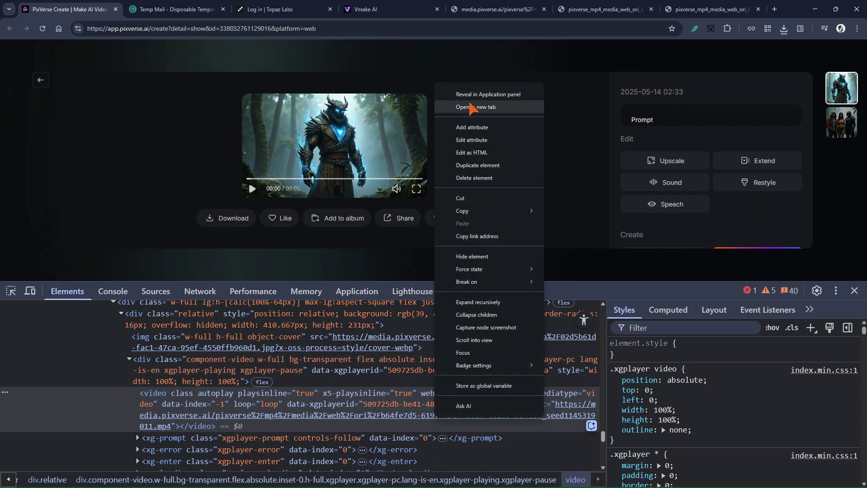
{"action": "left_click", "coordinate": [471, 105]}
{"action": "left_click", "coordinate": [713, 404]}
{"action": "left_click", "coordinate": [683, 366]}
{"action": "key", "text": "ctrl+w"}
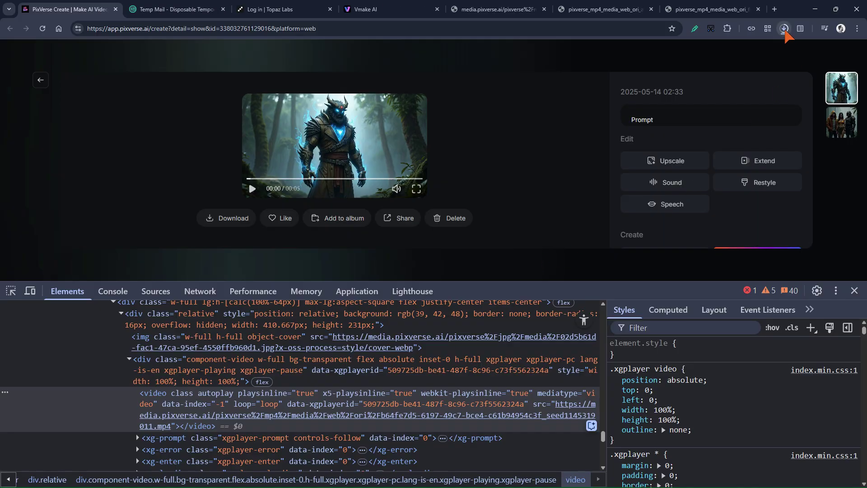
Play the downloaded monster and warrior clips from disk full screen, switching between their tabs.
{"action": "left_click", "coordinate": [784, 28]}
{"action": "left_click", "coordinate": [669, 86]}
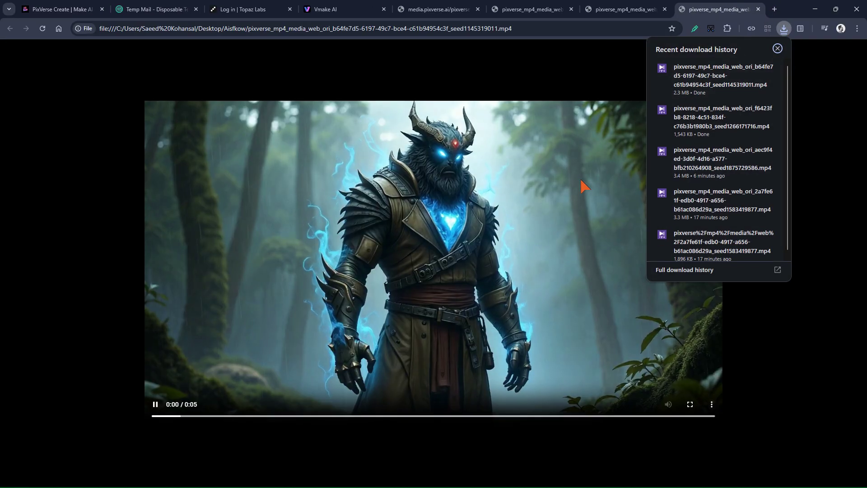
{"action": "left_click", "coordinate": [639, 205]}
{"action": "double_click", "coordinate": [692, 351]}
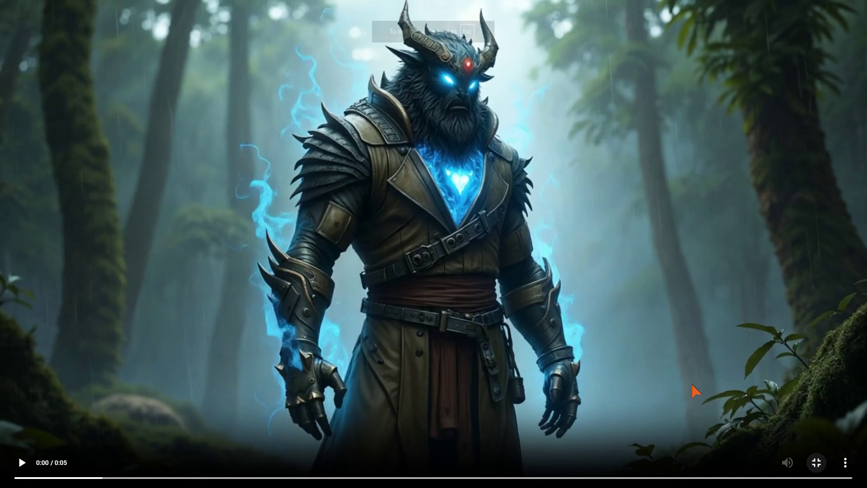
{"action": "left_click", "coordinate": [759, 248]}
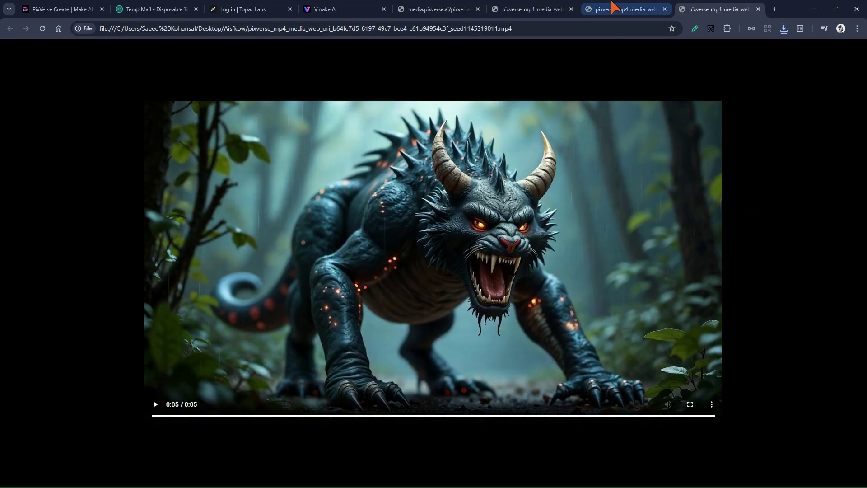
{"action": "key", "text": "F5"}
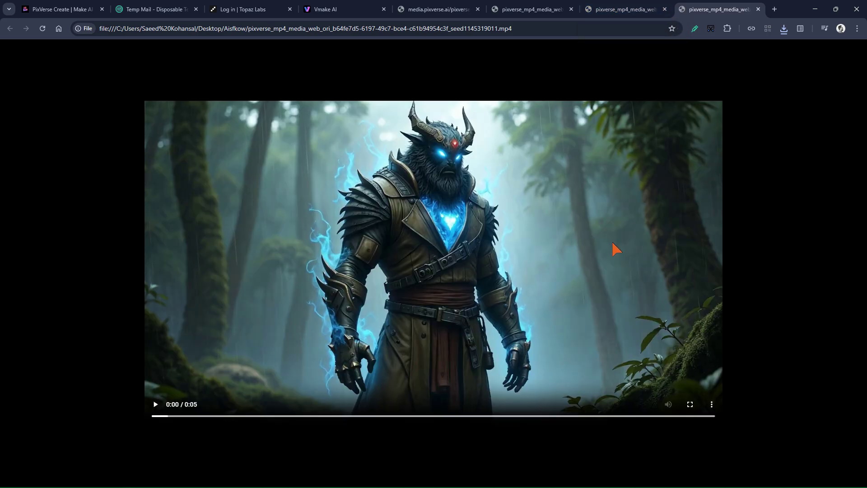
{"action": "left_click", "coordinate": [642, 8]}
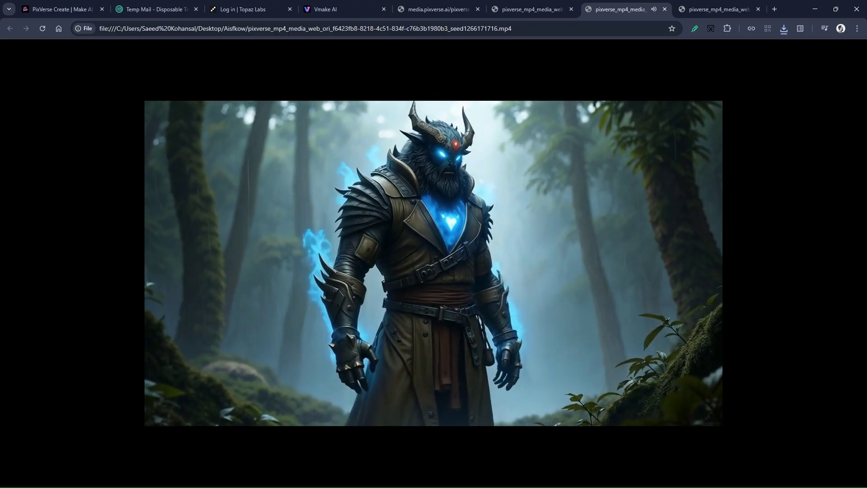
{"action": "left_click", "coordinate": [711, 9]}
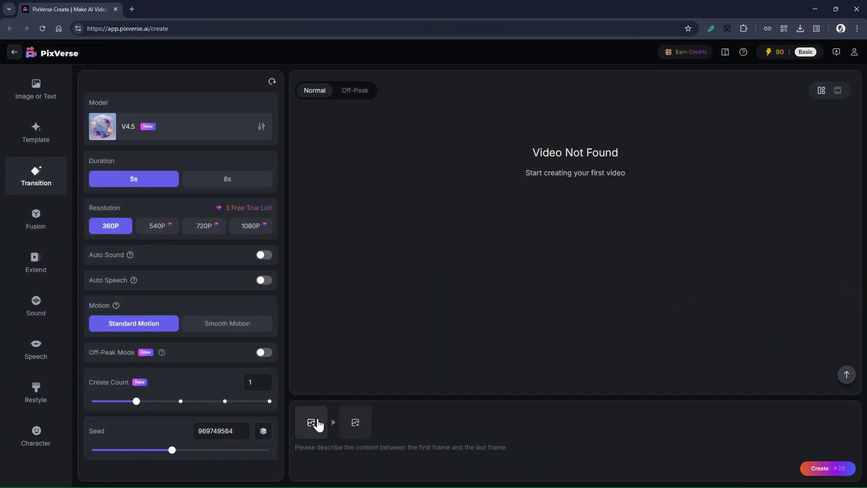
Set Fusion 2.jpg as the first frame and another image as the last frame.
{"action": "left_click", "coordinate": [318, 425]}
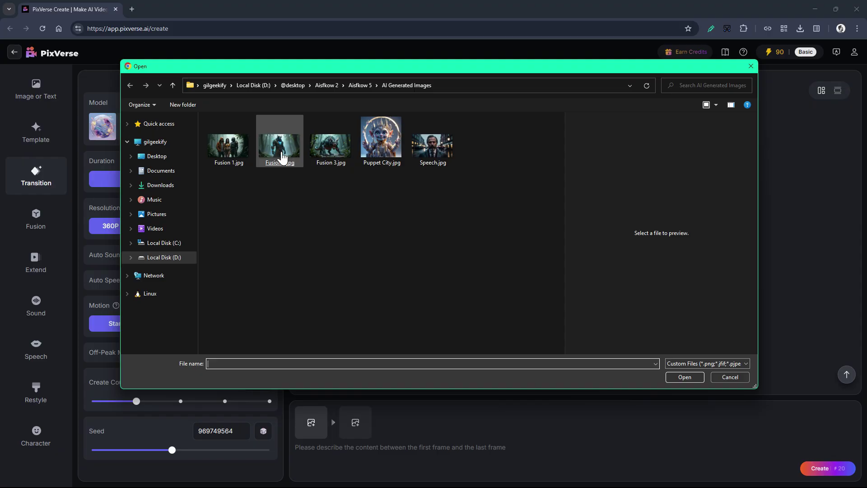
{"action": "double_click", "coordinate": [280, 147]}
{"action": "left_click", "coordinate": [359, 422]}
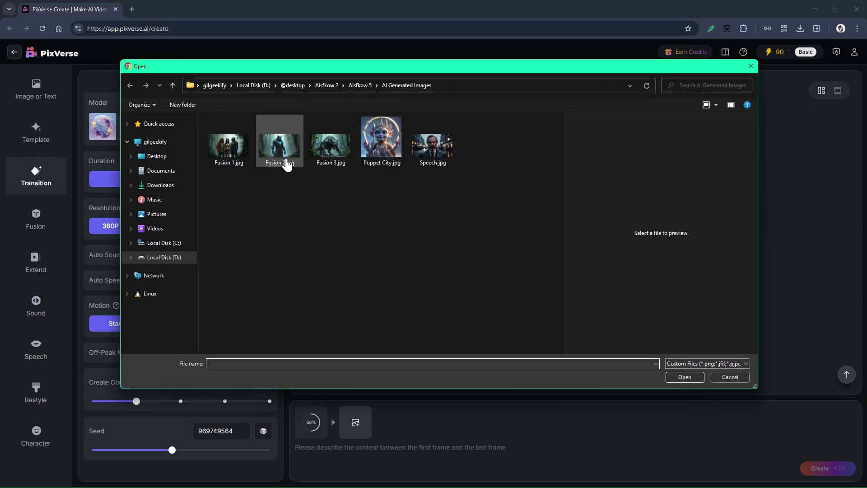
{"action": "double_click", "coordinate": [282, 149]}
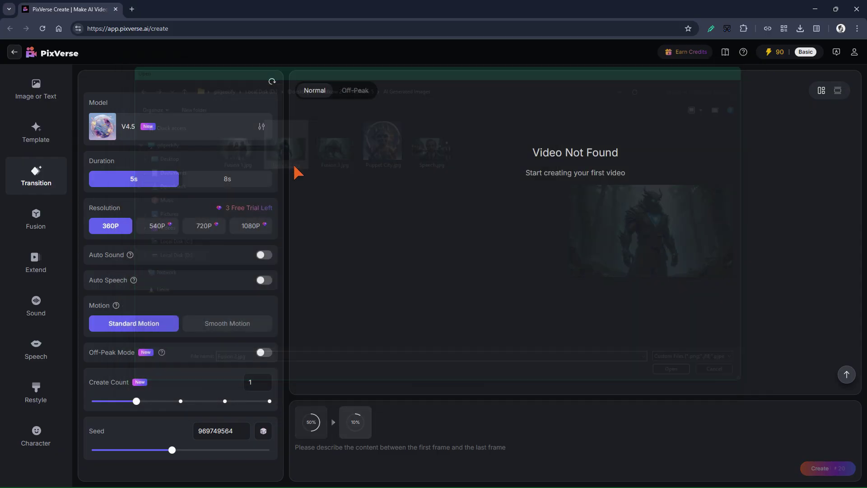
Generate the transition at 1080P with Auto Sound and open the resulting warrior video.
{"action": "left_click", "coordinate": [244, 228]}
{"action": "left_click", "coordinate": [264, 255]}
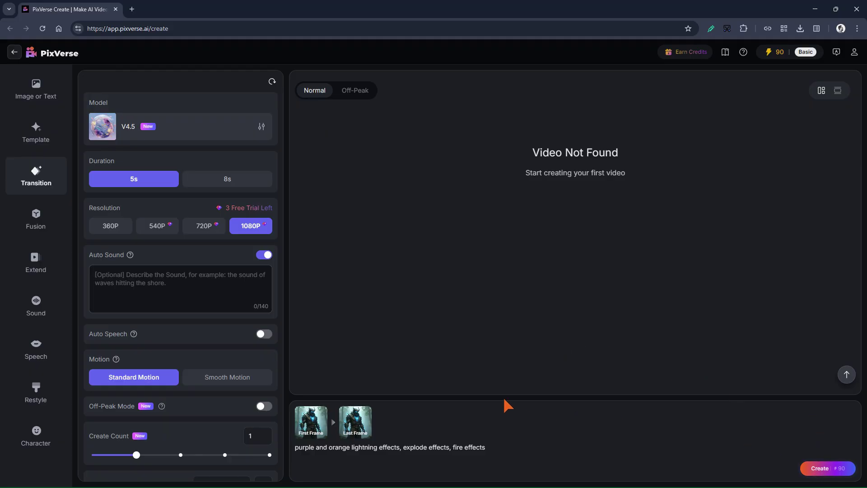
{"action": "key", "text": "Return"}
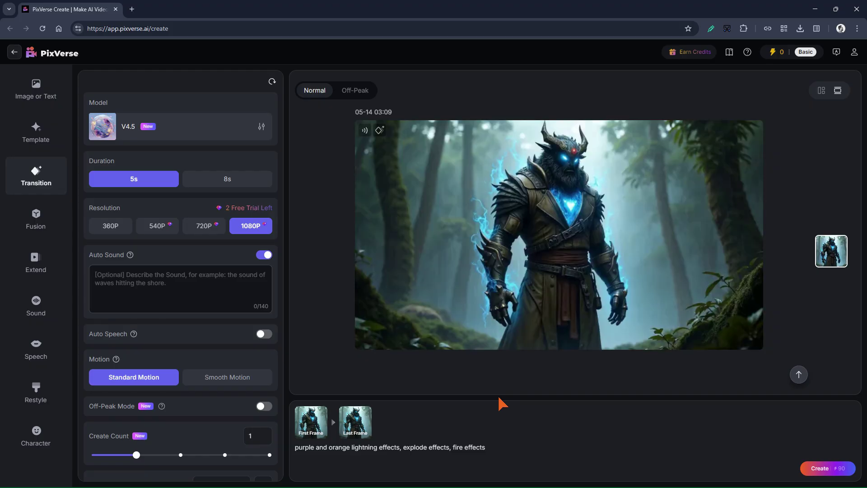
{"action": "left_click", "coordinate": [554, 246]}
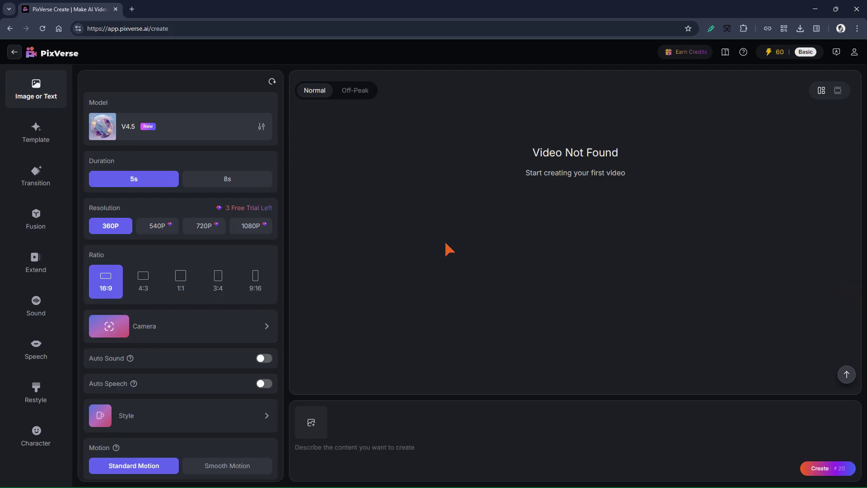
Upload Fusion 3.jpg and enter the prompt 'smashing roar, fire effects, glowing green eyes'.
{"action": "left_click", "coordinate": [319, 413]}
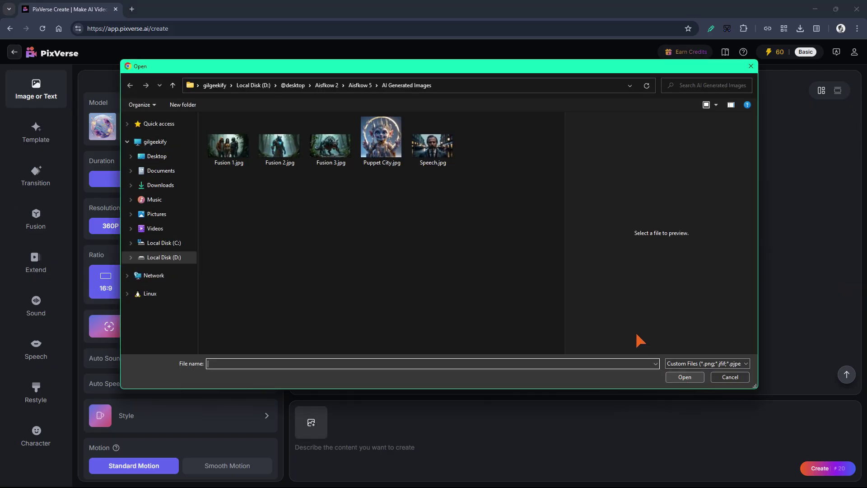
{"action": "double_click", "coordinate": [342, 154]}
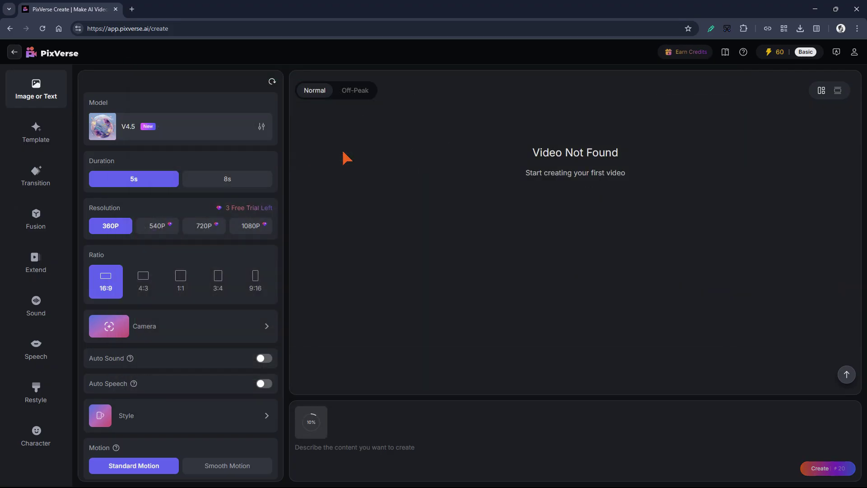
{"action": "type", "text": "smashing roar, fire effects, glowing green eyes"}
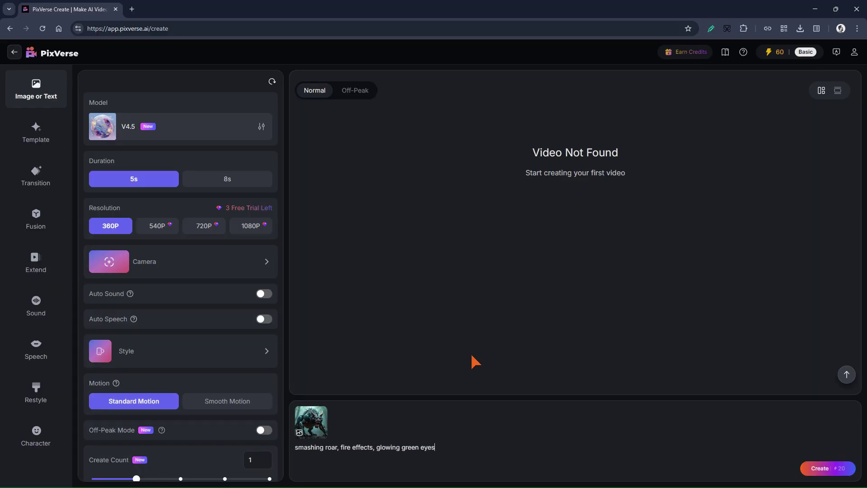
Choose 1080P with Auto Sound, dismiss the Insufficient Credits notice, and open Earn Credits.
{"action": "left_click", "coordinate": [265, 231]}
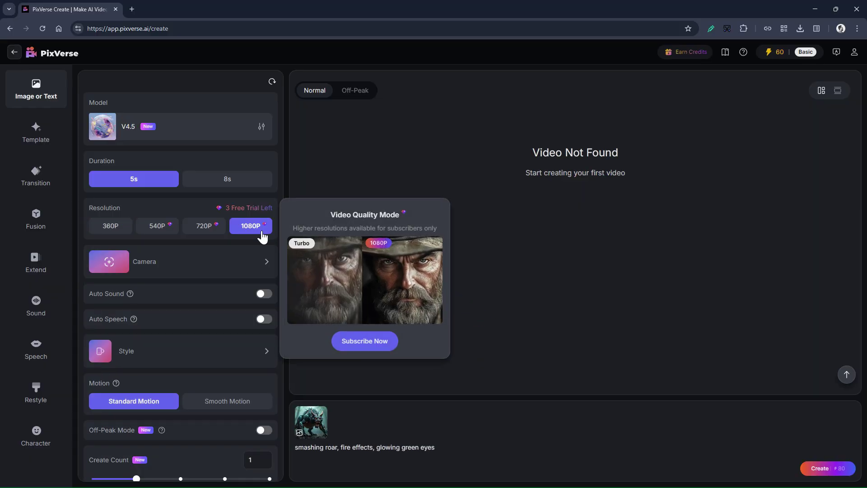
{"action": "left_click", "coordinate": [265, 292]}
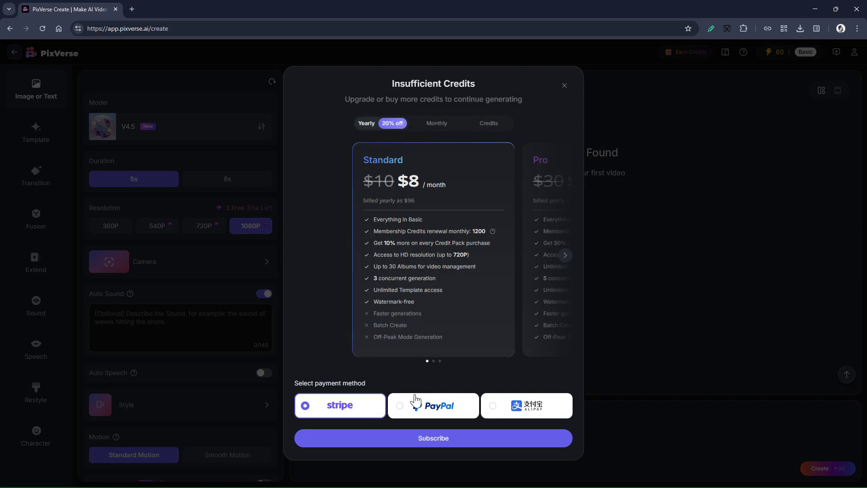
{"action": "left_click", "coordinate": [613, 353]}
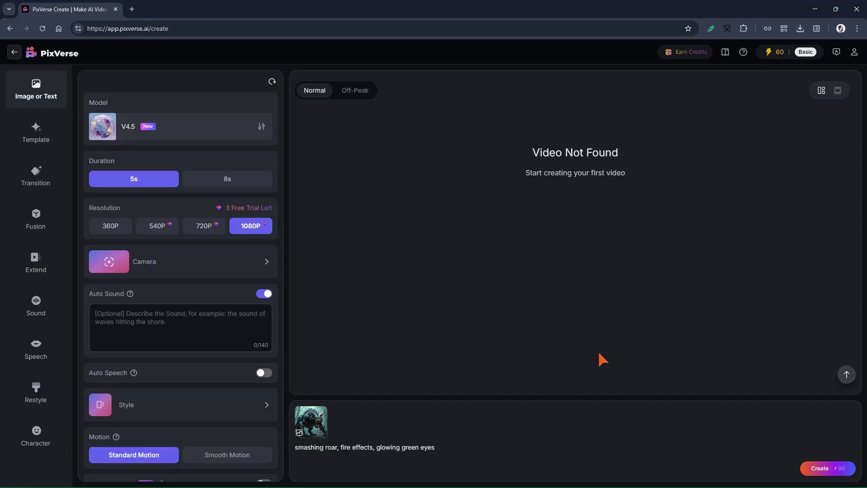
{"action": "left_click", "coordinate": [687, 51]}
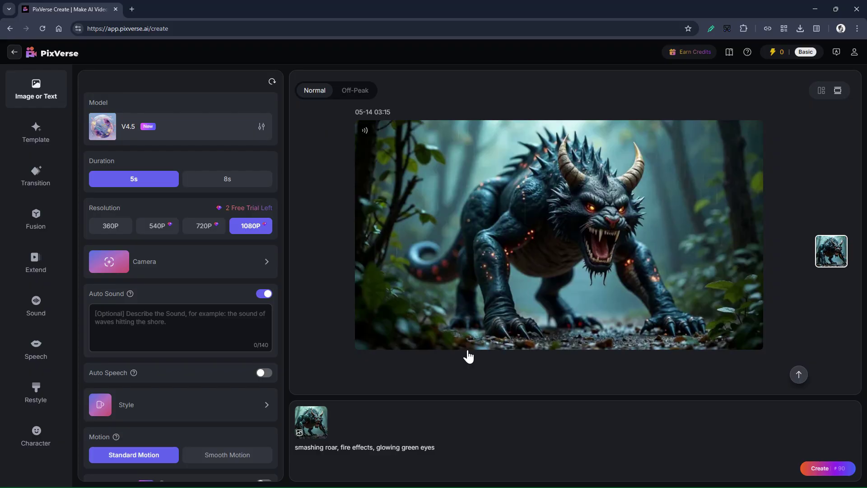
Open the finished fiery monster video and play it full screen.
{"action": "left_click", "coordinate": [623, 233]}
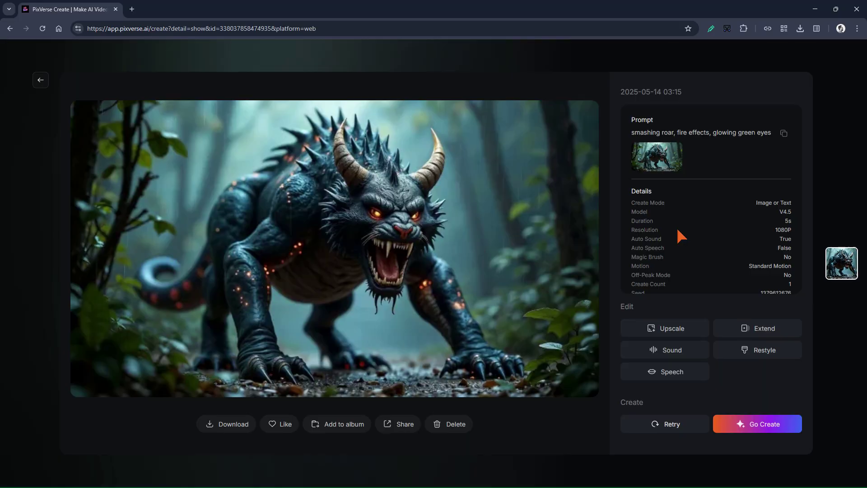
{"action": "left_click", "coordinate": [588, 389]}
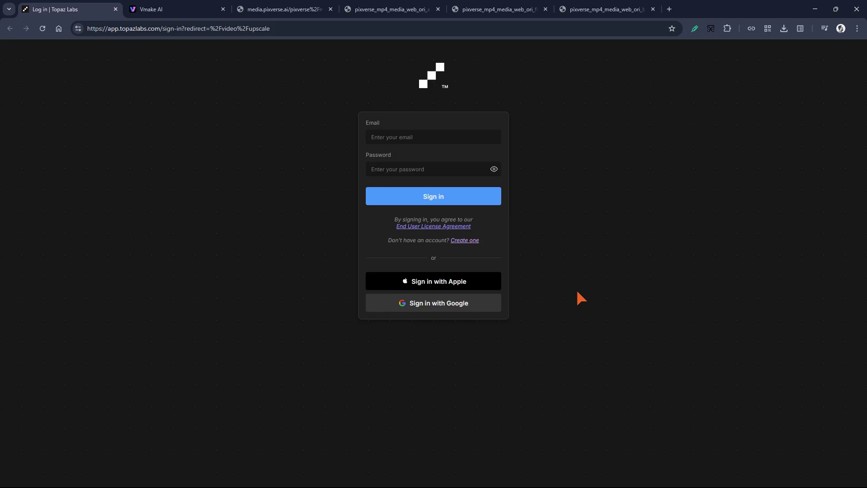
Create a new Topaz Labs account with an email address and password.
{"action": "left_click", "coordinate": [158, 10]}
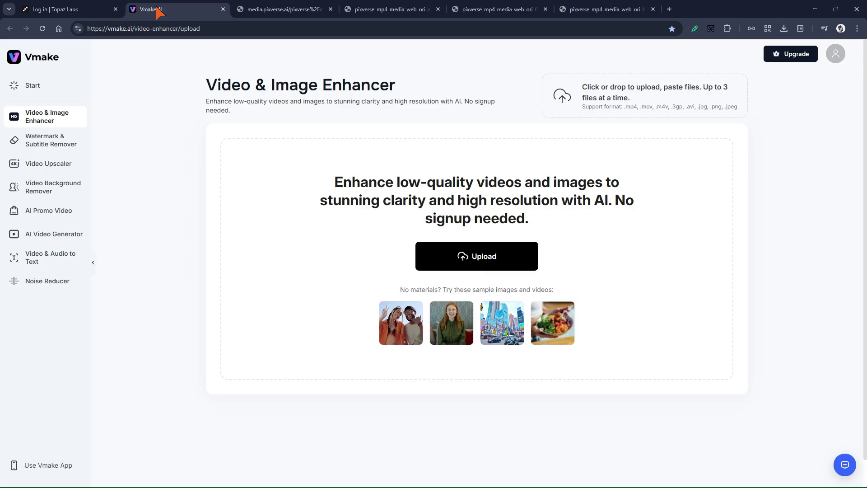
{"action": "triple_click", "coordinate": [642, 151]}
{"action": "left_click", "coordinate": [568, 151]}
{"action": "left_click", "coordinate": [78, 10]}
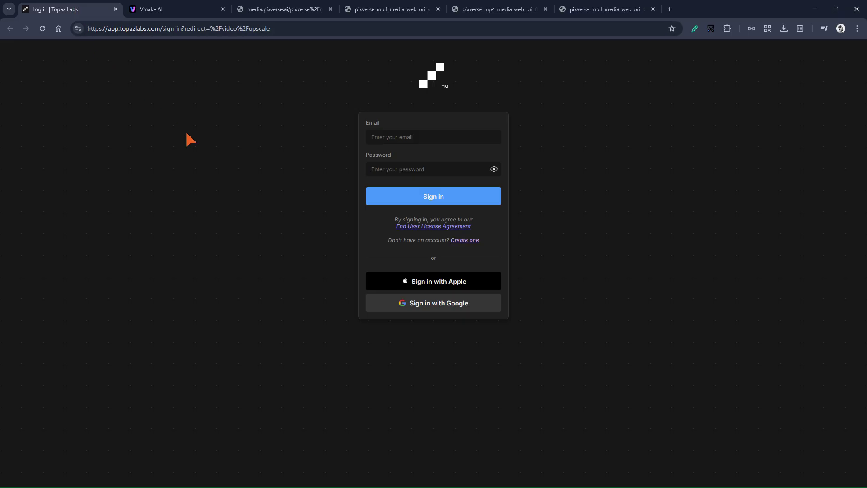
{"action": "left_click", "coordinate": [465, 241]}
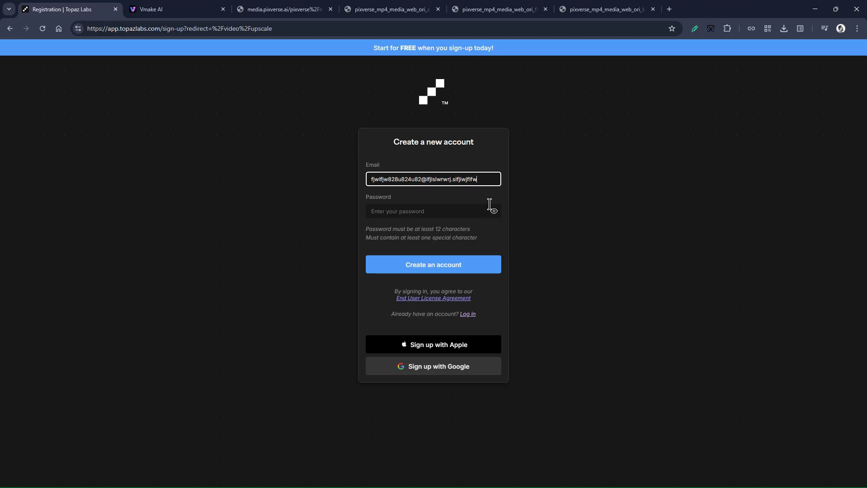
{"action": "left_click", "coordinate": [454, 211]}
{"action": "type", "text": "•••••••••••••••••"}
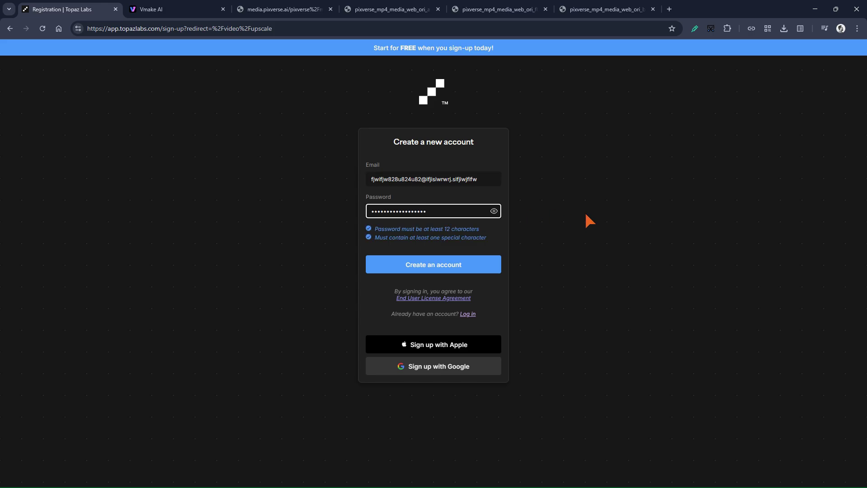
{"action": "left_click", "coordinate": [475, 266]}
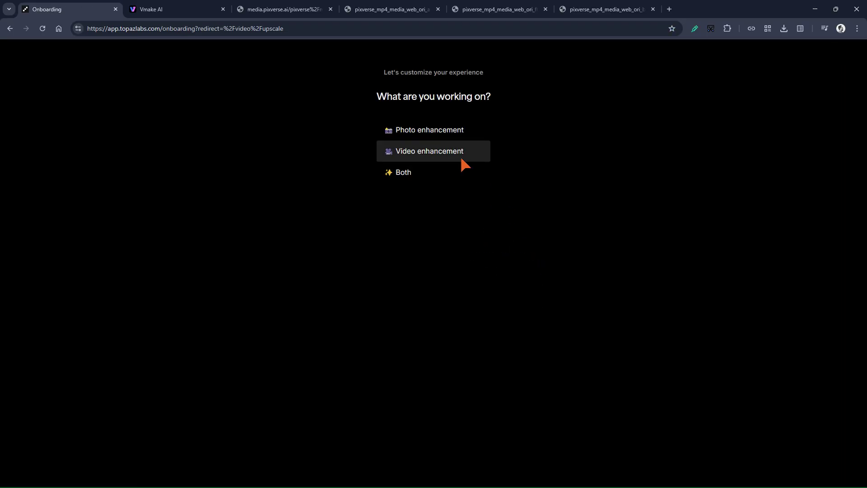
Finish onboarding: video enhancement, restoring old videos, and AI enthusiast.
{"action": "left_click", "coordinate": [460, 154]}
{"action": "left_click", "coordinate": [459, 136]}
{"action": "left_click", "coordinate": [472, 255]}
{"action": "left_click", "coordinate": [457, 172]}
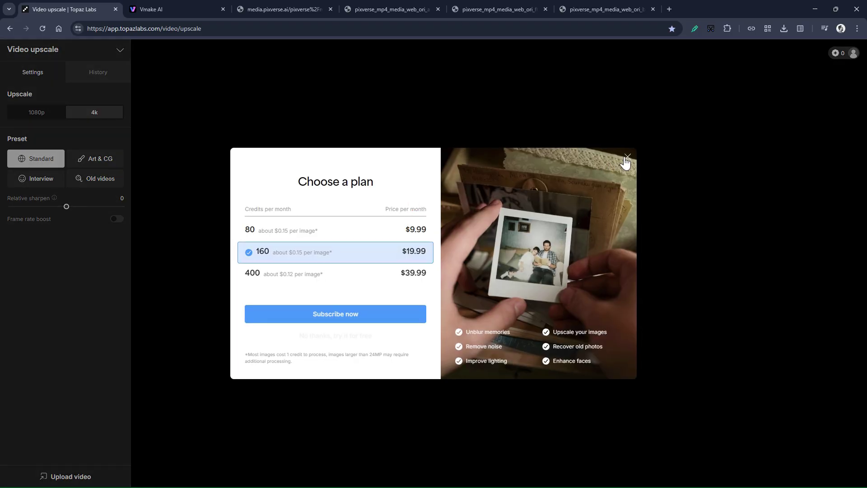
Dismiss the plan offer and load the first pixverse video from the Desktop's Aisfkow folder.
{"action": "left_click", "coordinate": [627, 158]}
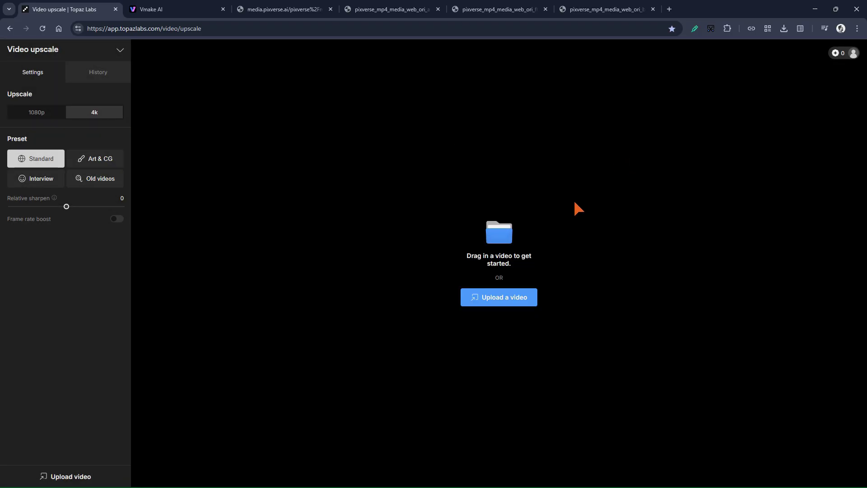
{"action": "left_click", "coordinate": [501, 302]}
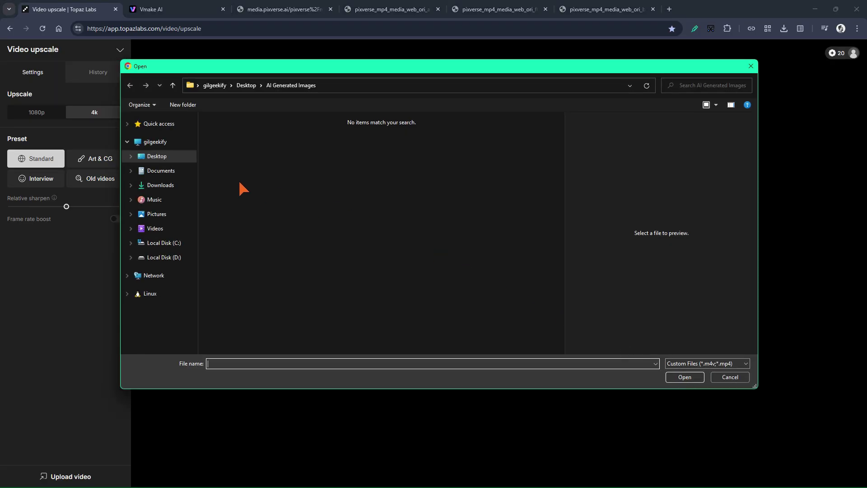
{"action": "left_click", "coordinate": [157, 156]}
{"action": "double_click", "coordinate": [268, 161]}
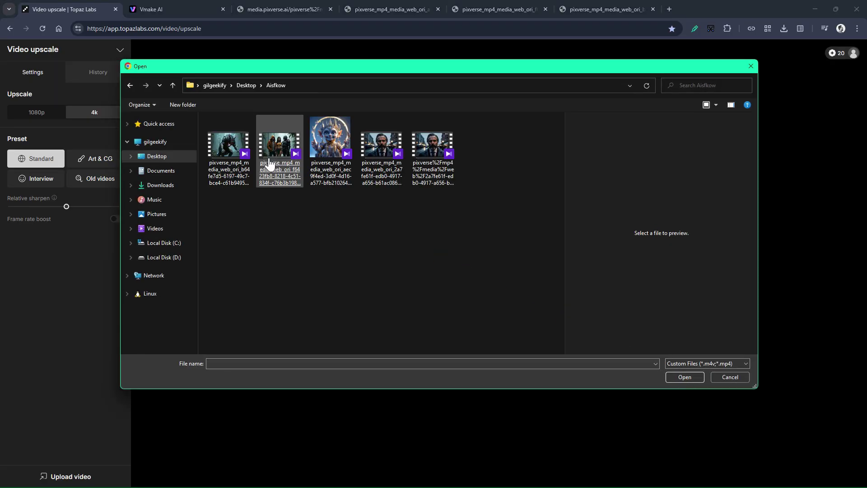
{"action": "double_click", "coordinate": [231, 158]}
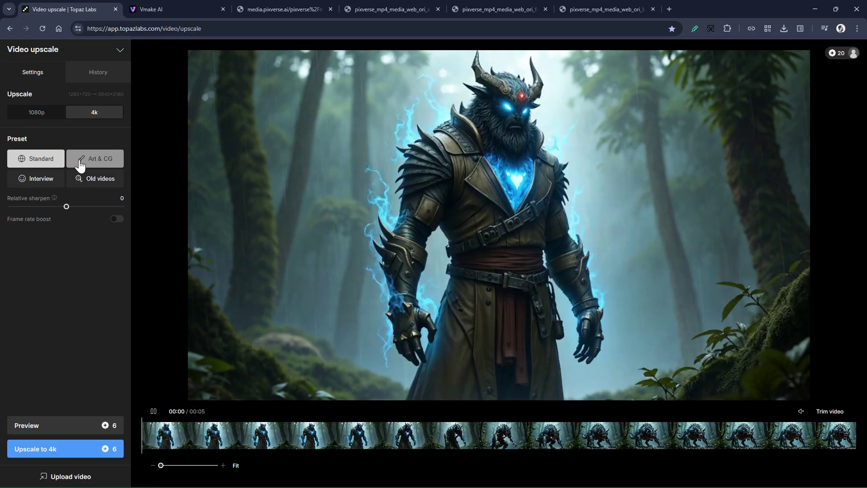
Set the upscale to 1080p with the Art & CG preset and a 60 FPS frame rate boost.
{"action": "left_click", "coordinate": [80, 162]}
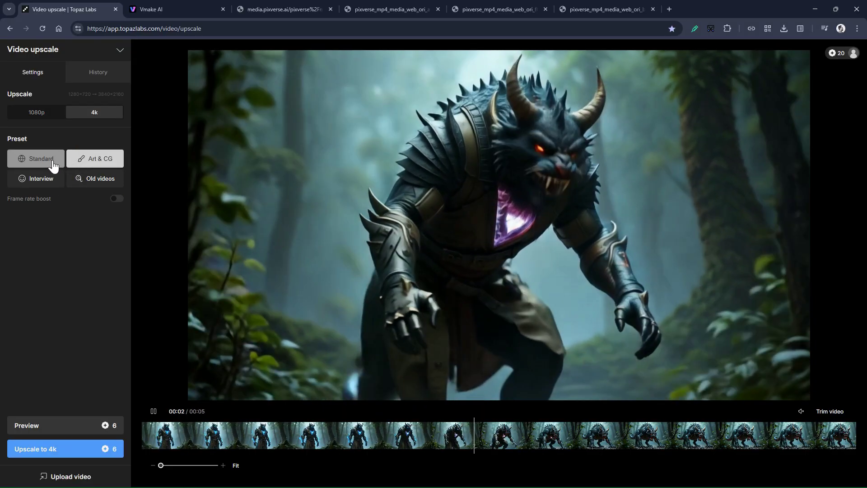
{"action": "left_click", "coordinate": [53, 164]}
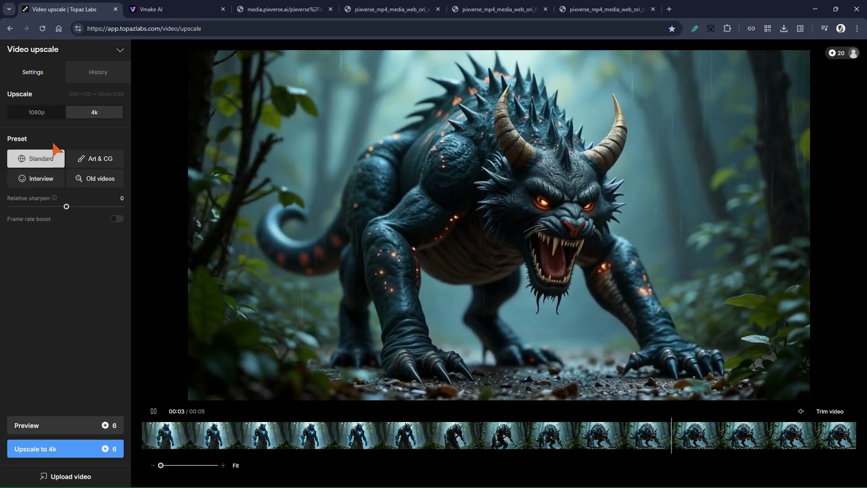
{"action": "left_click", "coordinate": [38, 112]}
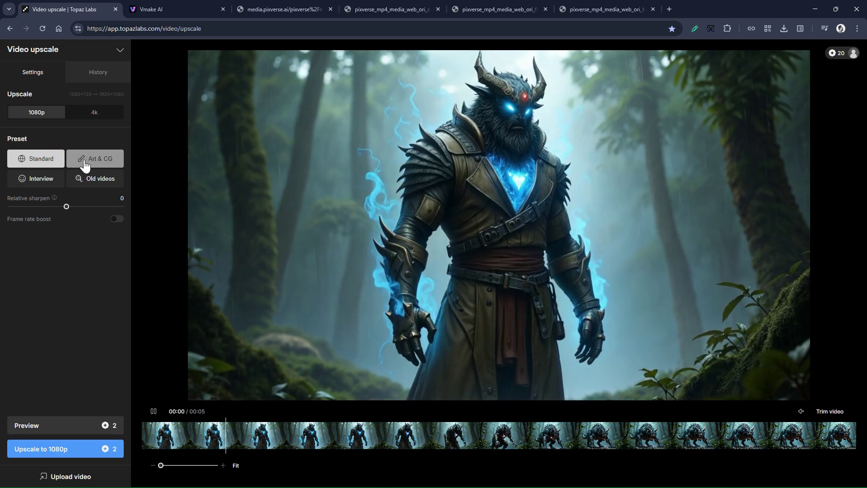
{"action": "left_click", "coordinate": [85, 164]}
{"action": "left_click", "coordinate": [117, 199]}
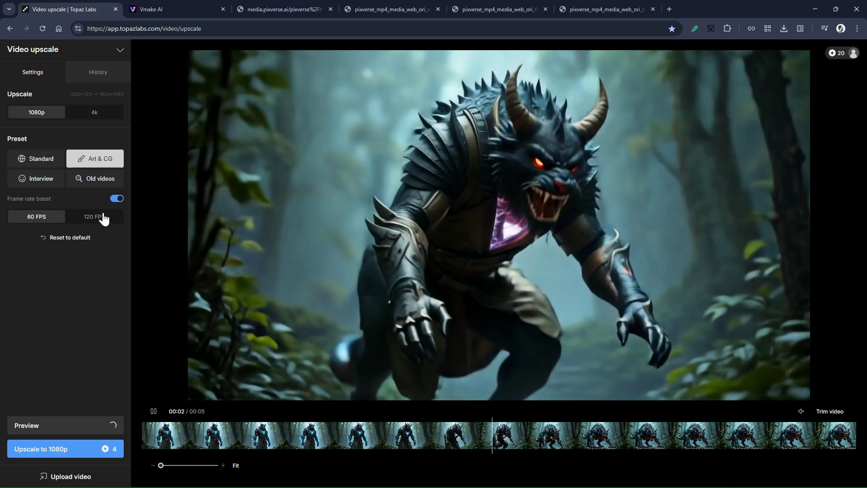
{"action": "left_click", "coordinate": [103, 218]}
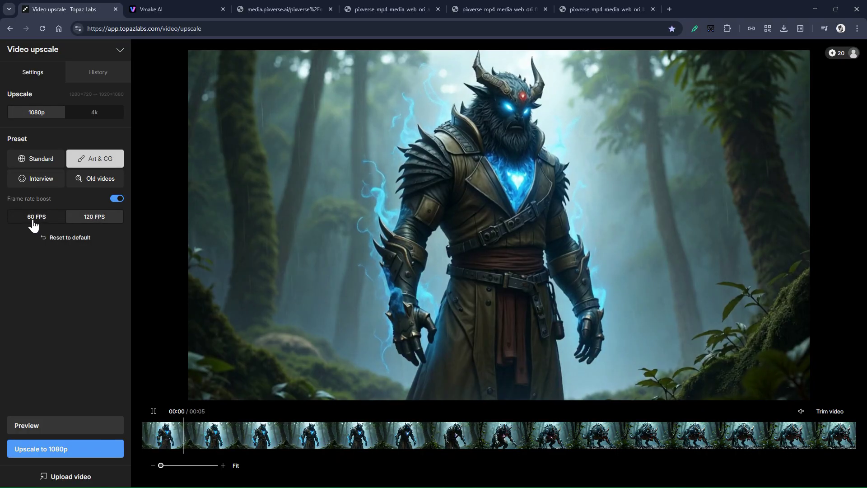
{"action": "left_click", "coordinate": [32, 222]}
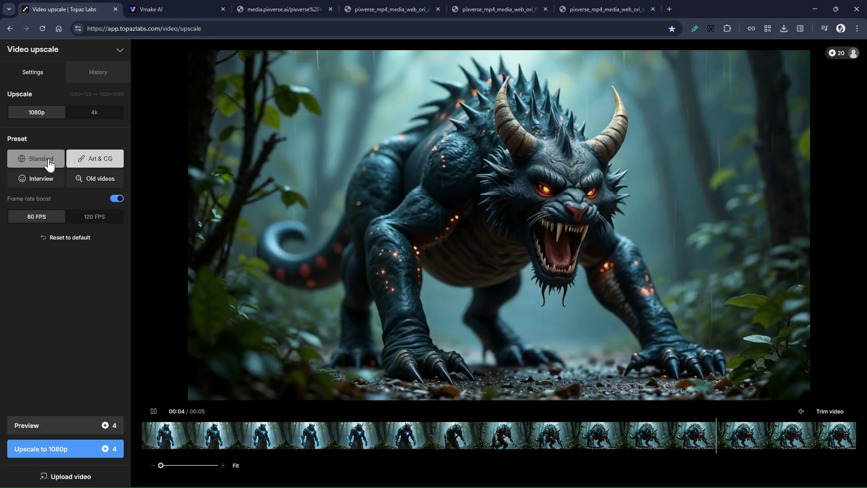
{"action": "left_click", "coordinate": [50, 163]}
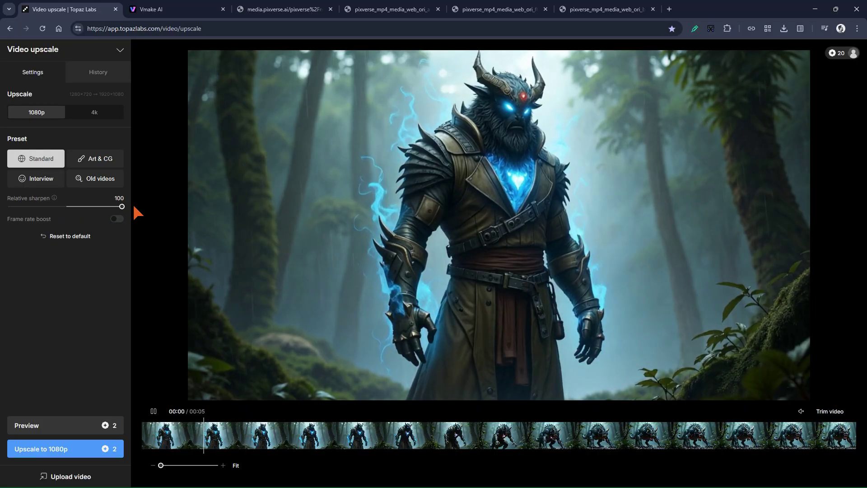
{"action": "left_click", "coordinate": [116, 219]}
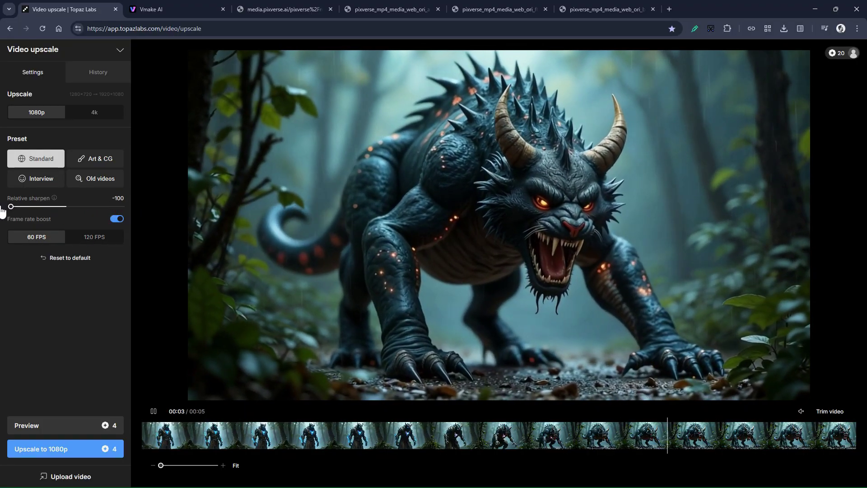
{"action": "left_click", "coordinate": [95, 166]}
{"action": "left_click", "coordinate": [116, 198]}
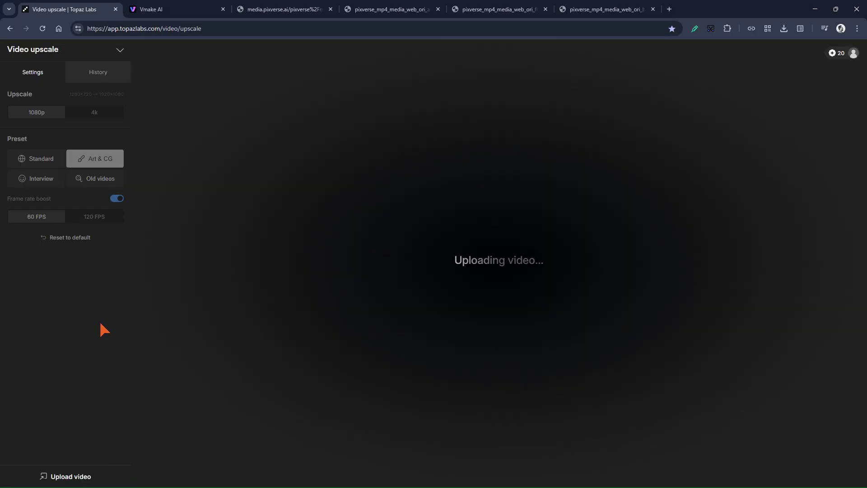
Upload the horned warrior video to Vmake, then select the bearded man city video for Topaz.
{"action": "left_click", "coordinate": [161, 7]}
{"action": "left_click", "coordinate": [471, 256]}
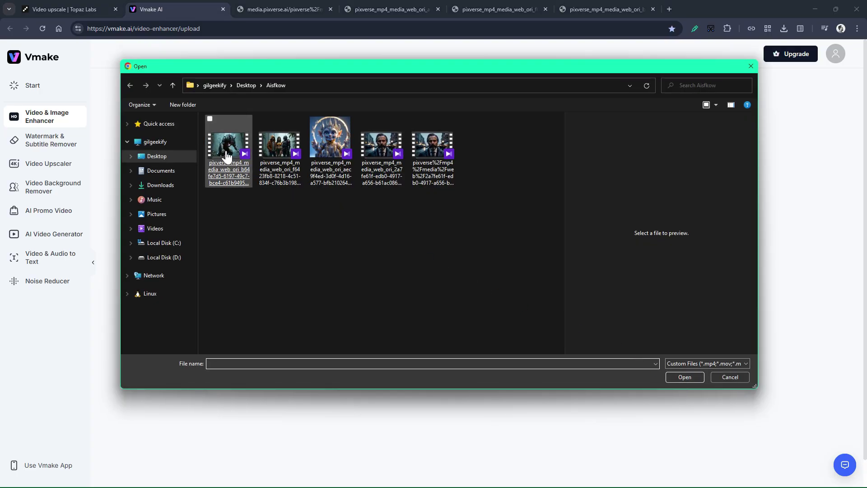
{"action": "double_click", "coordinate": [227, 156]}
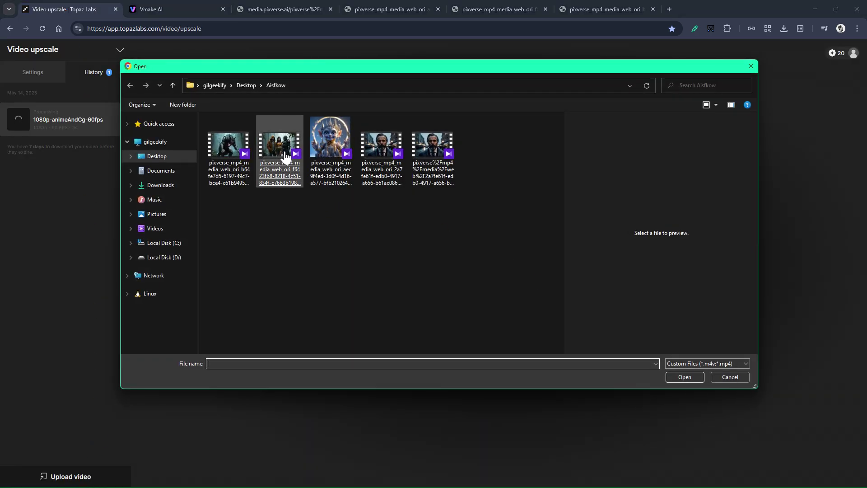
{"action": "left_click", "coordinate": [387, 161]}
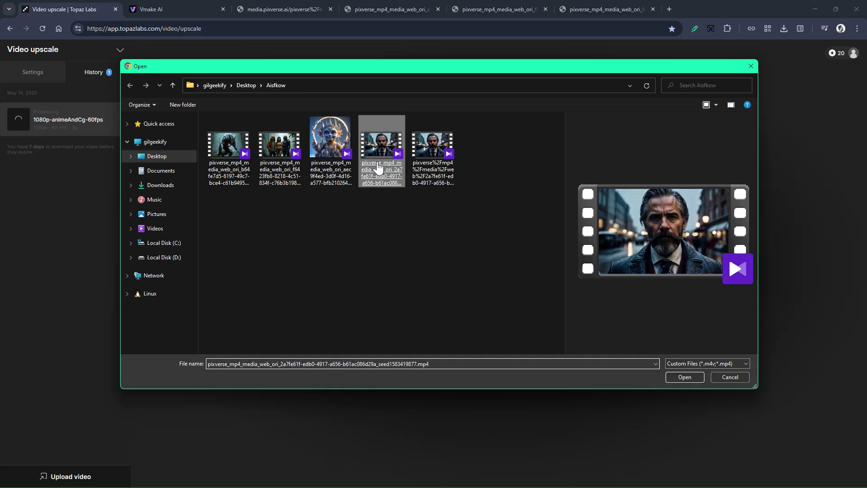
Start a 1080p Standard upscale of the bearded man video at 120 FPS, then check Vmake's progress.
{"action": "double_click", "coordinate": [378, 170]}
{"action": "left_click", "coordinate": [58, 159]}
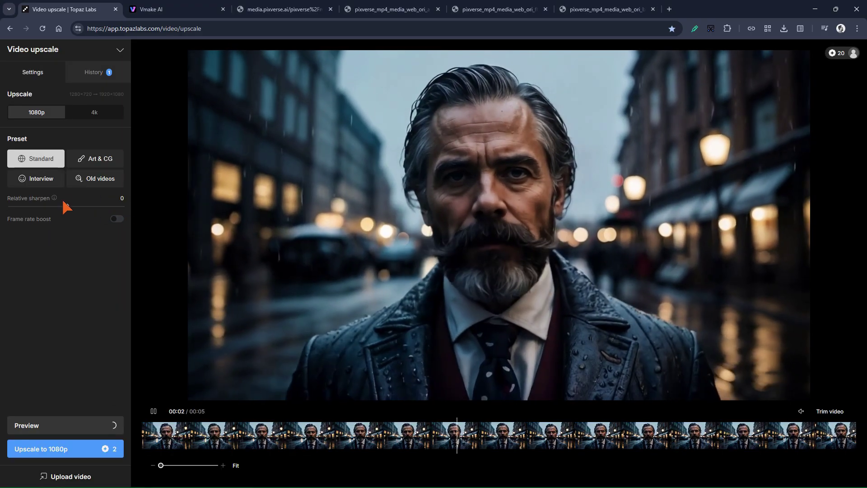
{"action": "left_click", "coordinate": [95, 236]}
{"action": "left_click", "coordinate": [98, 425]}
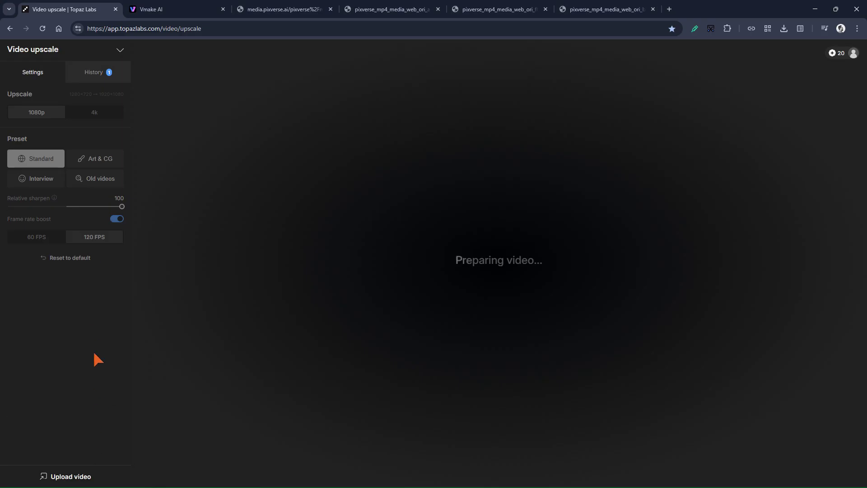
{"action": "left_click", "coordinate": [149, 9]}
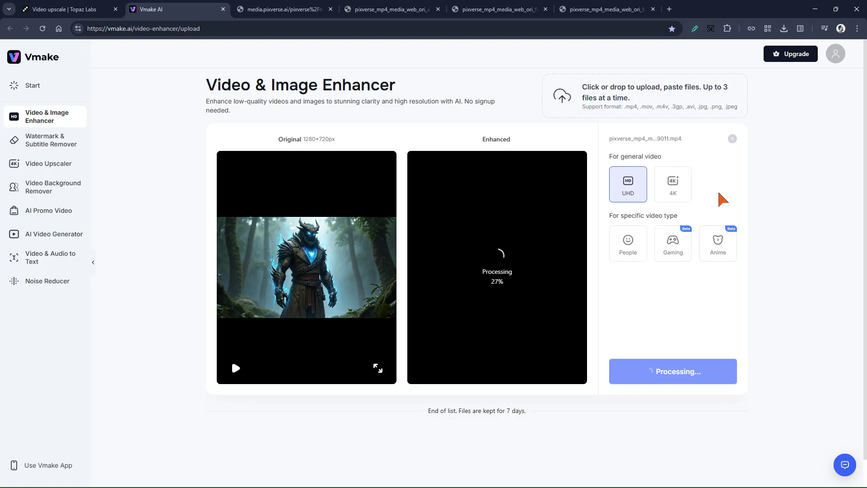
Upload the three-person jungle video to the Vmake enhancer.
{"action": "left_click", "coordinate": [648, 107]}
{"action": "double_click", "coordinate": [282, 157]}
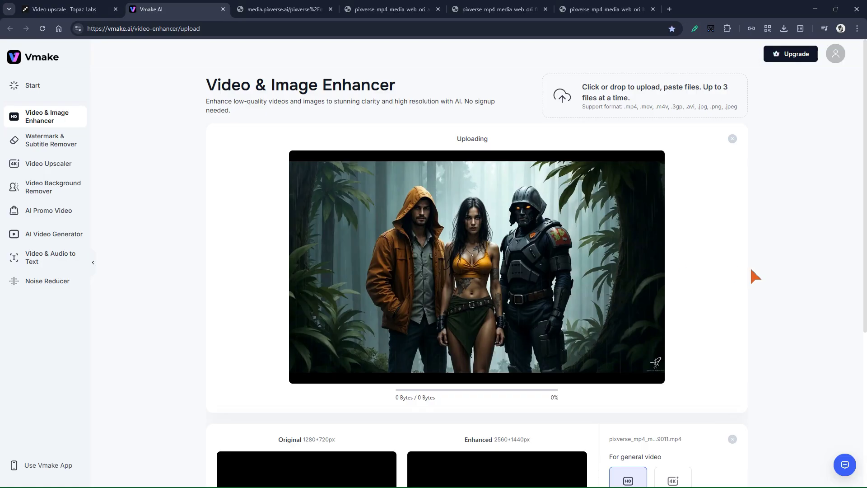
{"action": "scroll", "coordinate": [749, 269], "scroll_direction": "down", "scroll_amount": 5}
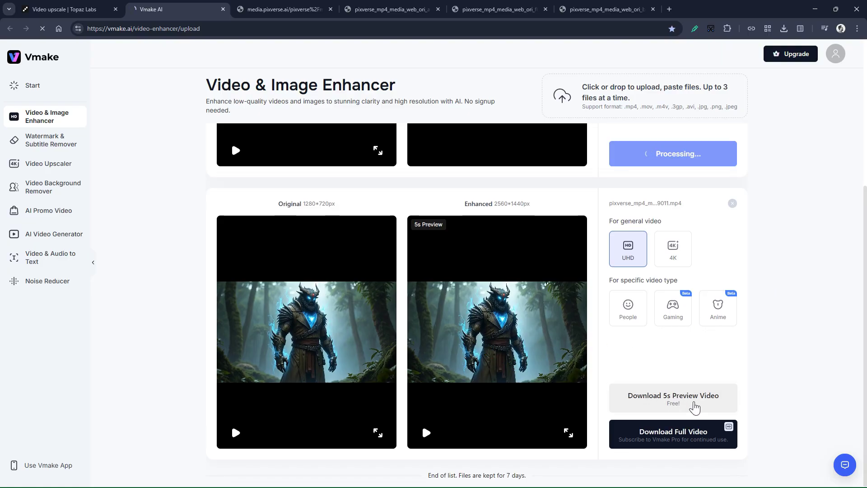
{"action": "scroll", "coordinate": [662, 340], "scroll_direction": "up", "scroll_amount": 1}
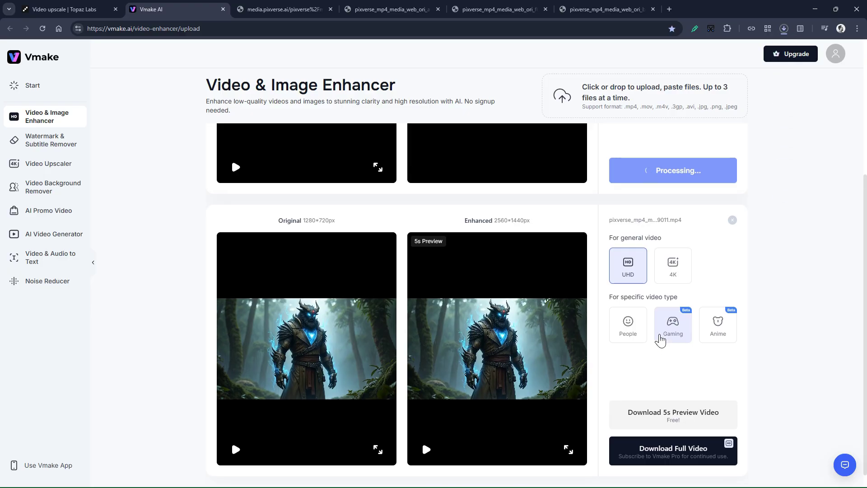
{"action": "scroll", "coordinate": [646, 307], "scroll_direction": "up", "scroll_amount": 4}
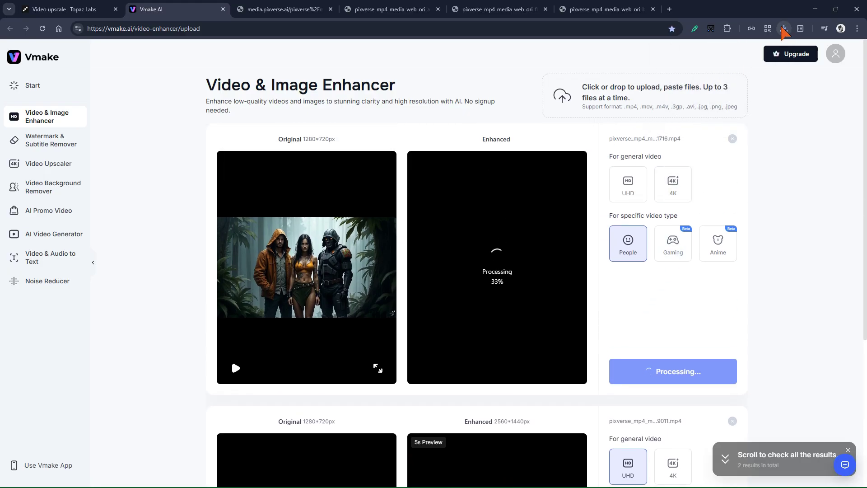
Open the downloaded Vmake-enhanced video in a tab and check the Topaz upscale jobs.
{"action": "left_click", "coordinate": [785, 29]}
{"action": "left_click_drag", "start_coordinate": [716, 83], "coordinate": [663, 8]}
{"action": "left_click", "coordinate": [223, 16]}
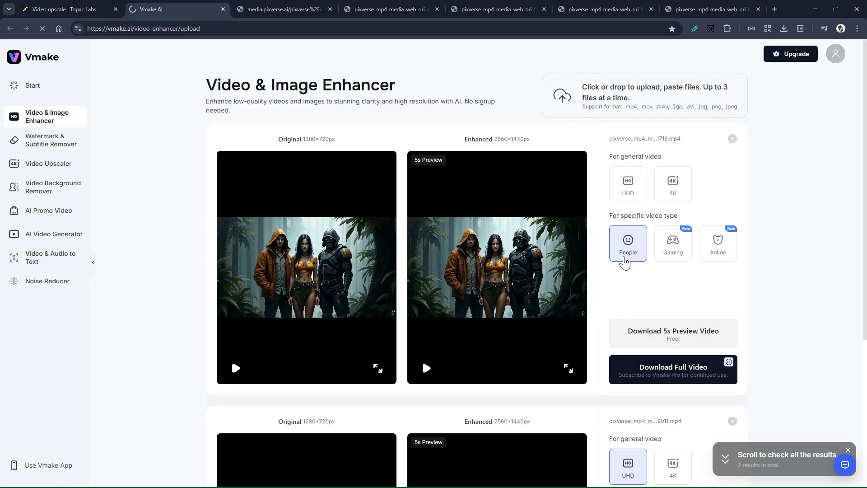
{"action": "left_click", "coordinate": [72, 9]}
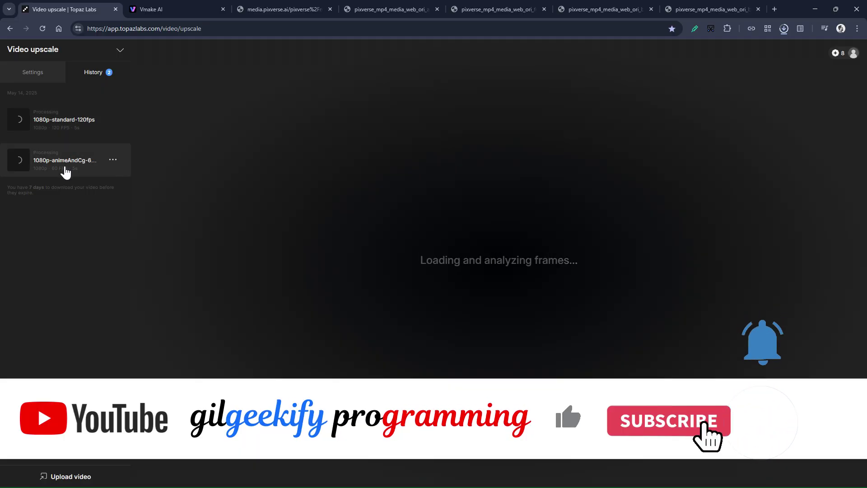
Open the newest Vmake-enhanced download in a tab, then view the original three-person video.
{"action": "left_click", "coordinate": [185, 6]}
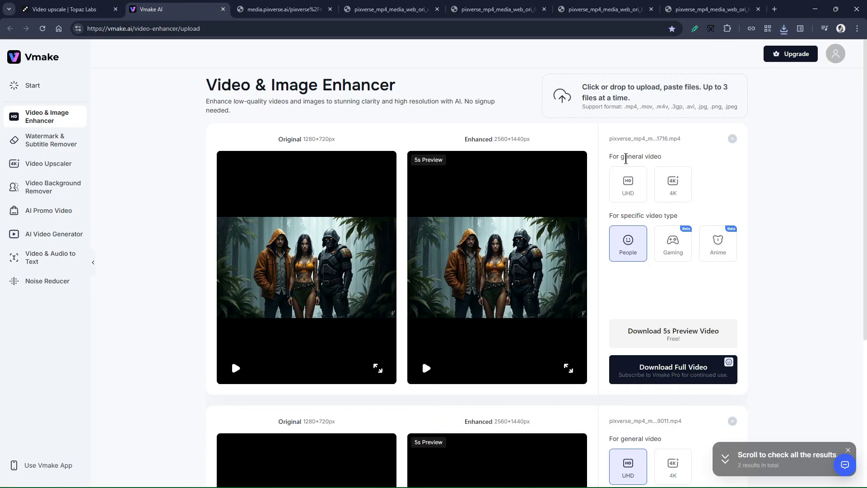
{"action": "left_click", "coordinate": [784, 28]}
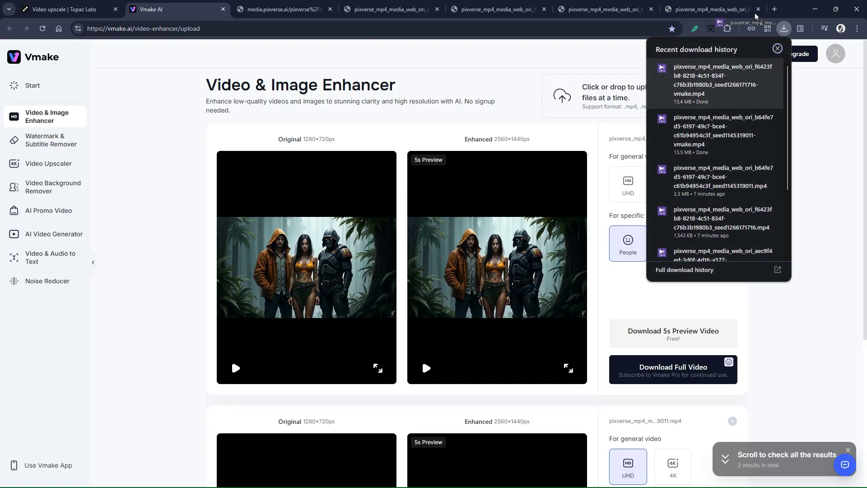
{"action": "left_click", "coordinate": [716, 80]}
{"action": "left_click", "coordinate": [446, 8]}
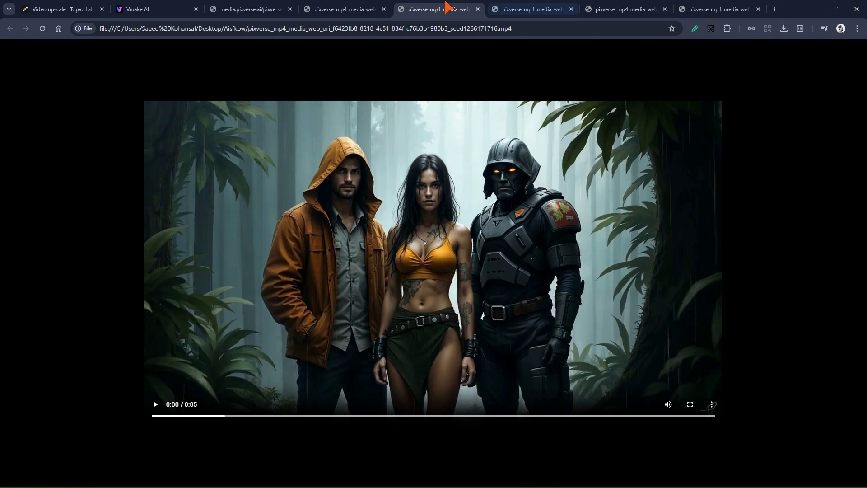
Compare the enhanced three-person and horned warrior videos against their originals.
{"action": "left_click", "coordinate": [534, 7]}
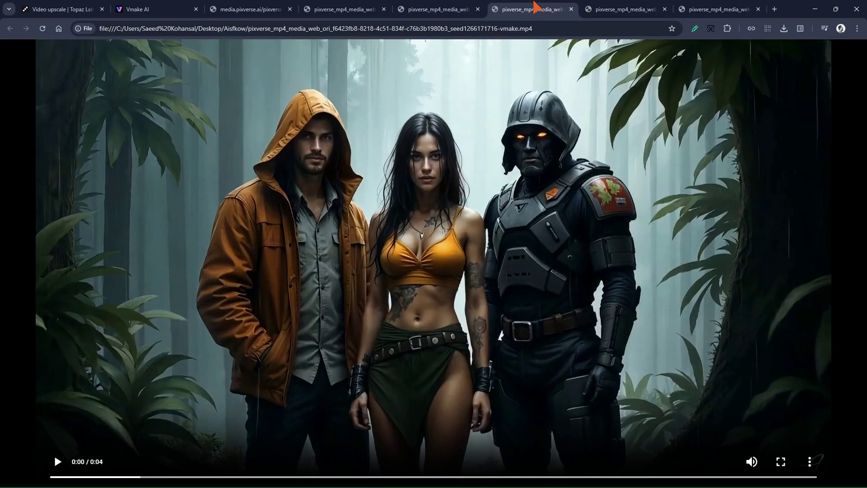
{"action": "left_click", "coordinate": [646, 8]}
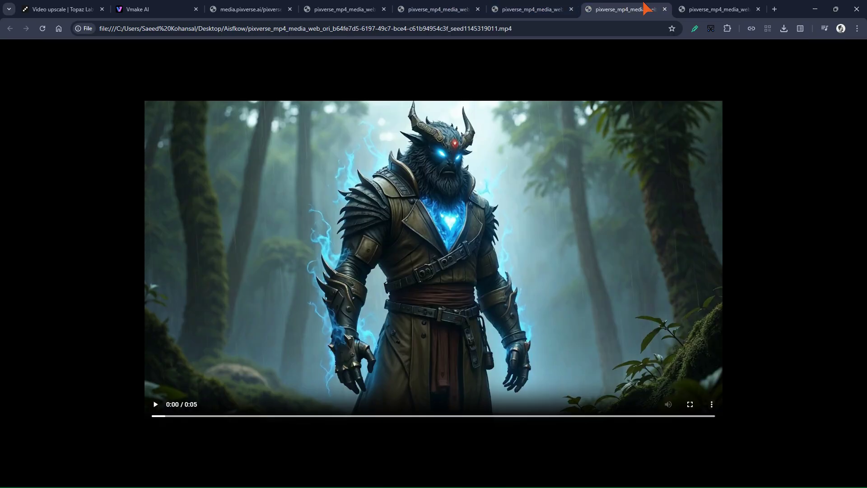
{"action": "left_click", "coordinate": [714, 8]}
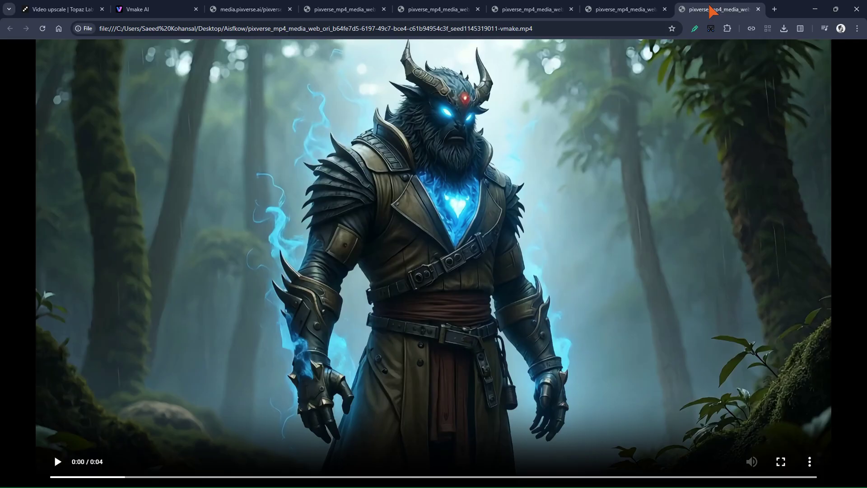
{"action": "left_click", "coordinate": [547, 9]}
Play the beast video full screen, then compare it with its Vmake-enhanced version.
{"action": "double_click", "coordinate": [683, 151]}
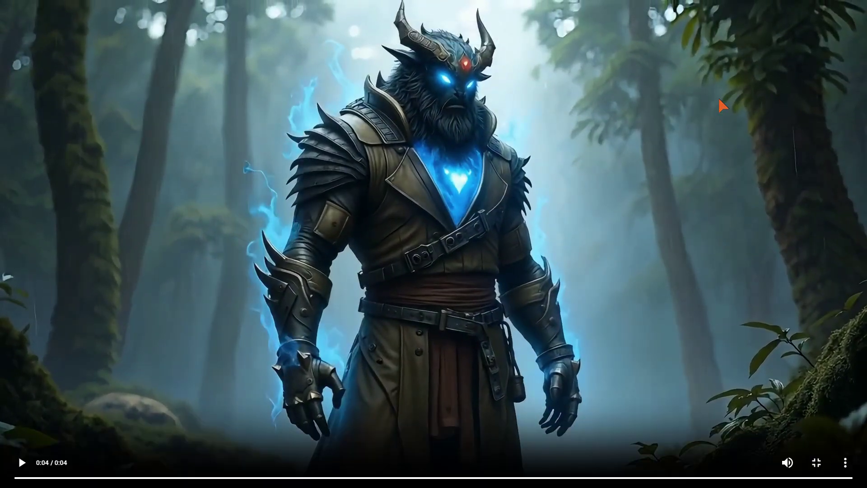
{"action": "double_click", "coordinate": [718, 97]}
{"action": "left_click", "coordinate": [676, 171]}
{"action": "double_click", "coordinate": [680, 168]}
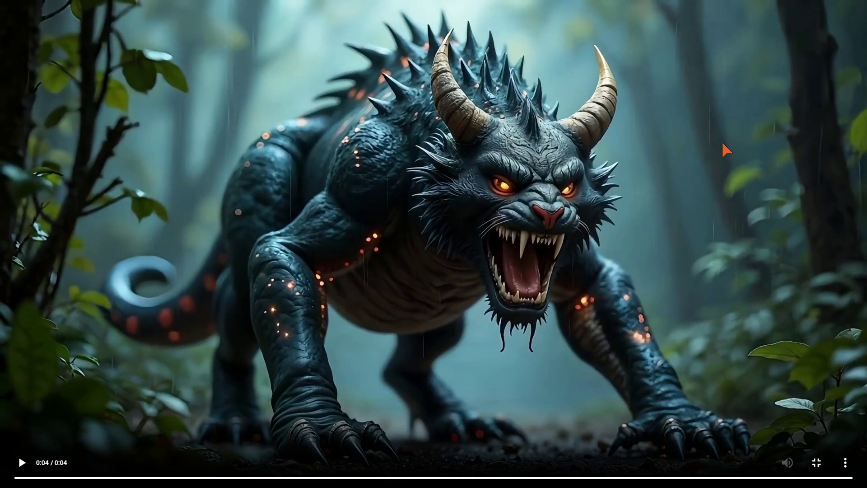
{"action": "key", "text": "Escape"}
{"action": "left_click", "coordinate": [626, 10]}
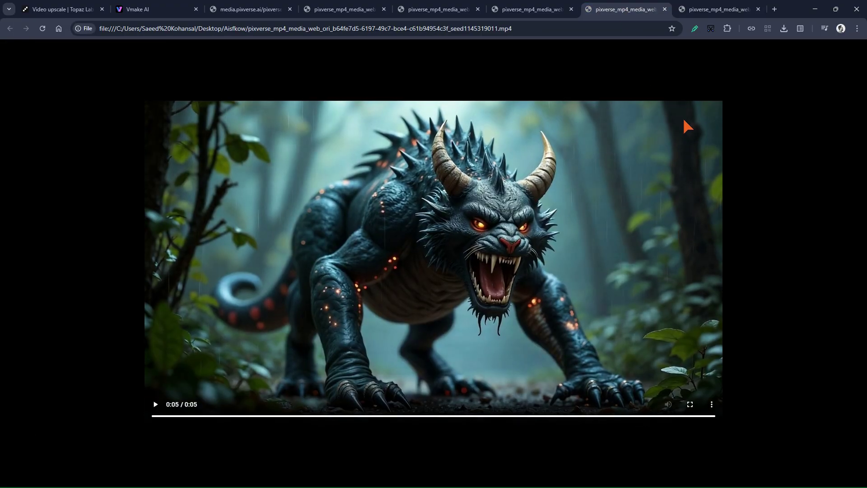
{"action": "left_click", "coordinate": [686, 4]}
{"action": "left_click", "coordinate": [670, 6]}
Download the completed 1080p-animeAndCg-60fps upscale from Topaz History.
{"action": "left_click", "coordinate": [73, 5]}
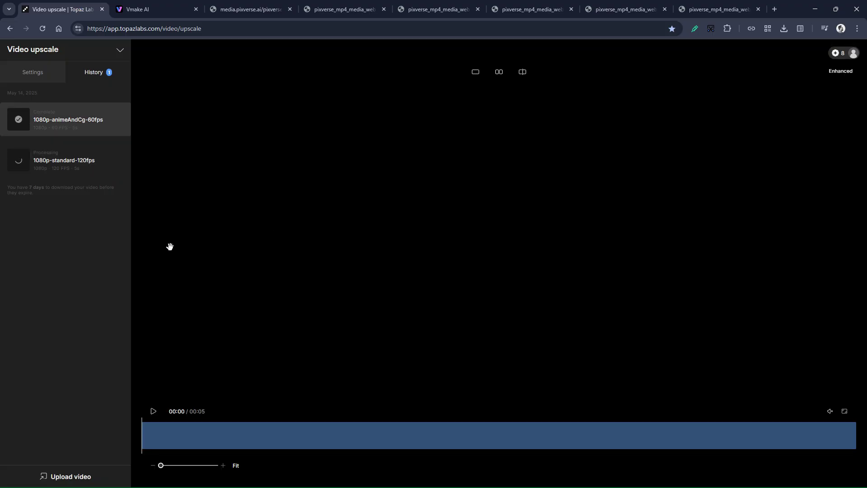
{"action": "mouse_move", "coordinate": [85, 133]}
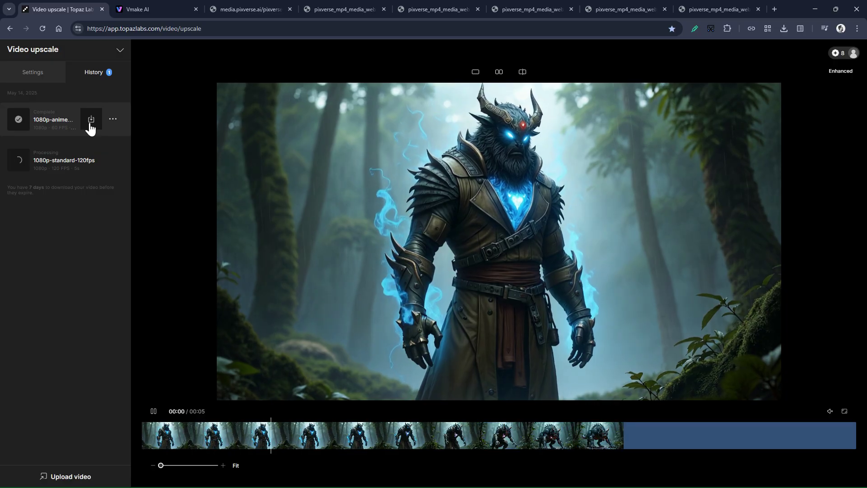
{"action": "left_click", "coordinate": [91, 123]}
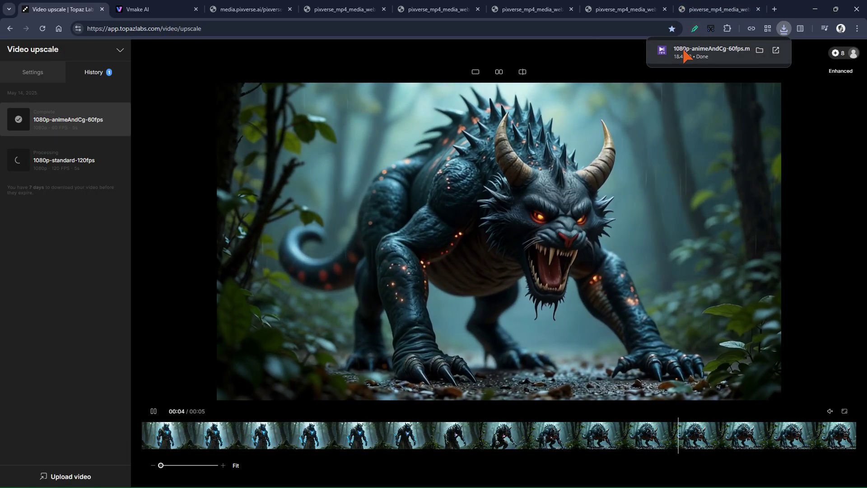
Open the 1080p-animeAndCg-60fps download and flip between it and the Vmake beast version.
{"action": "left_click", "coordinate": [686, 55]}
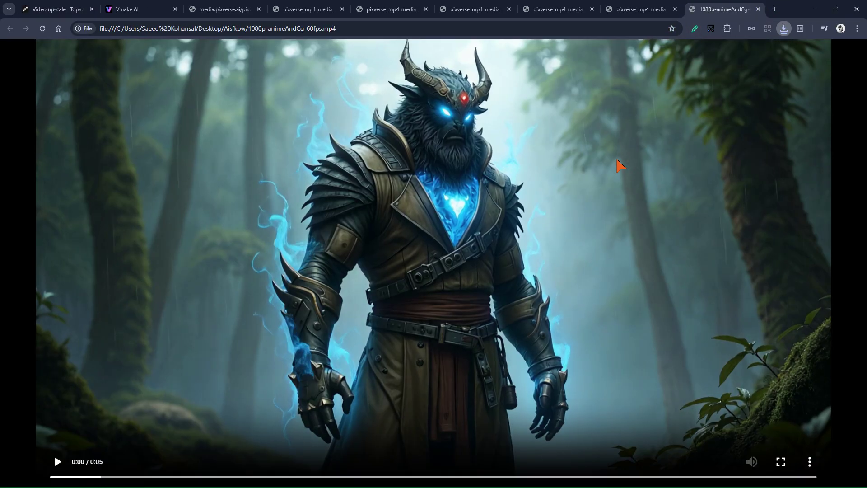
{"action": "left_click", "coordinate": [659, 10]}
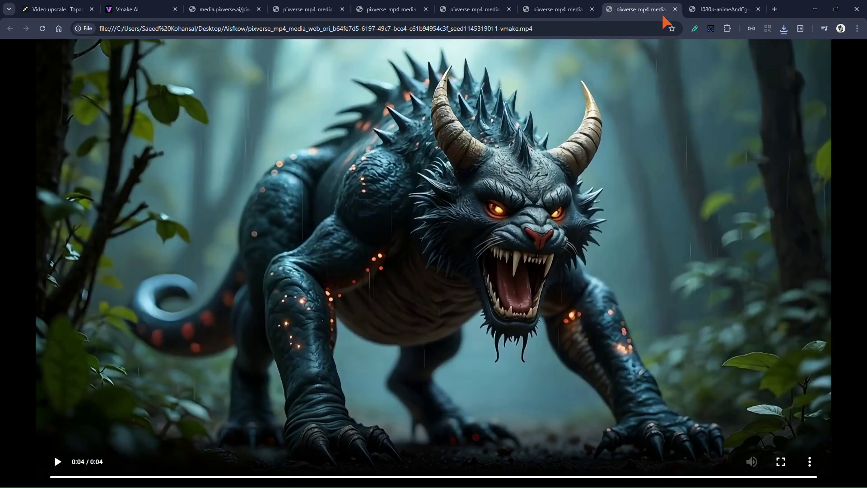
{"action": "left_click", "coordinate": [660, 153]}
{"action": "key", "text": "ctrl+Tab"}
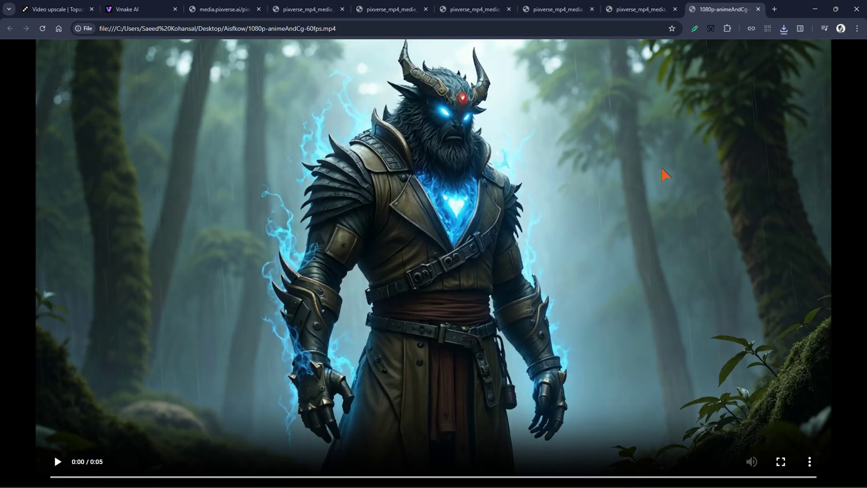
{"action": "key", "text": "ctrl+shift+Tab"}
{"action": "key", "text": "ctrl+Tab"}
{"action": "key", "text": "ctrl+shift+Tab"}
{"action": "key", "text": "ctrl+Tab"}
{"action": "key", "text": "ctrl+shift+Tab"}
{"action": "key", "text": "ctrl+Tab"}
{"action": "key", "text": "ctrl+shift+Tab"}
{"action": "key", "text": "ctrl+Tab"}
{"action": "key", "text": "ctrl+shift+Tab"}
{"action": "key", "text": "ctrl+Tab"}
{"action": "key", "text": "ctrl+shift+Tab"}
Play the Topaz 1080p-animeAndCg upscale full screen.
{"action": "left_click", "coordinate": [725, 5]}
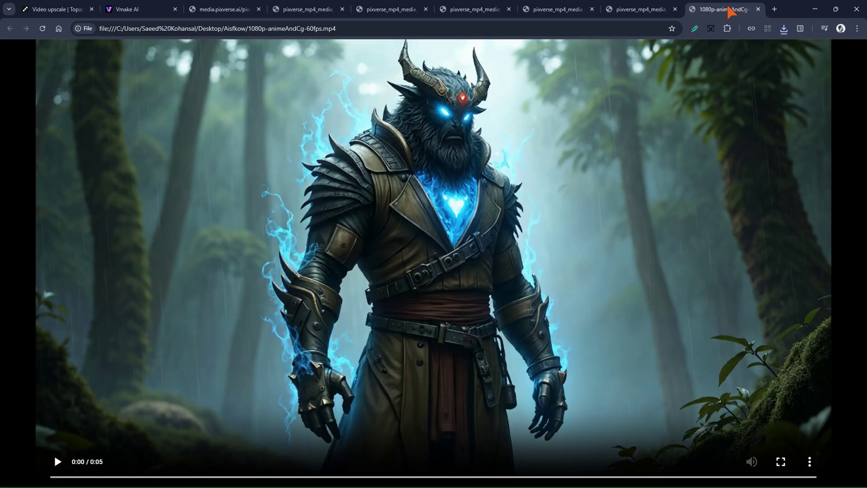
{"action": "double_click", "coordinate": [703, 130]}
{"action": "left_click", "coordinate": [752, 83]}
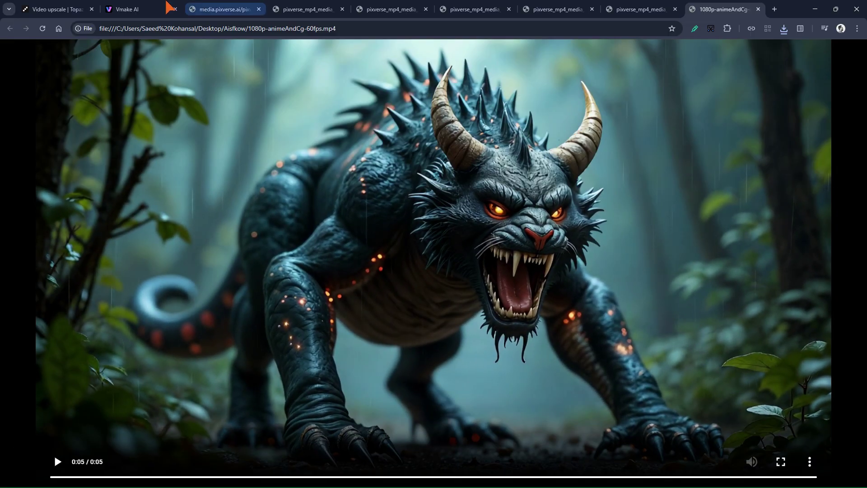
Open the downloaded 1080p-standard-120fps video in a tab beside the original bearded-man video.
{"action": "left_click", "coordinate": [87, 5]}
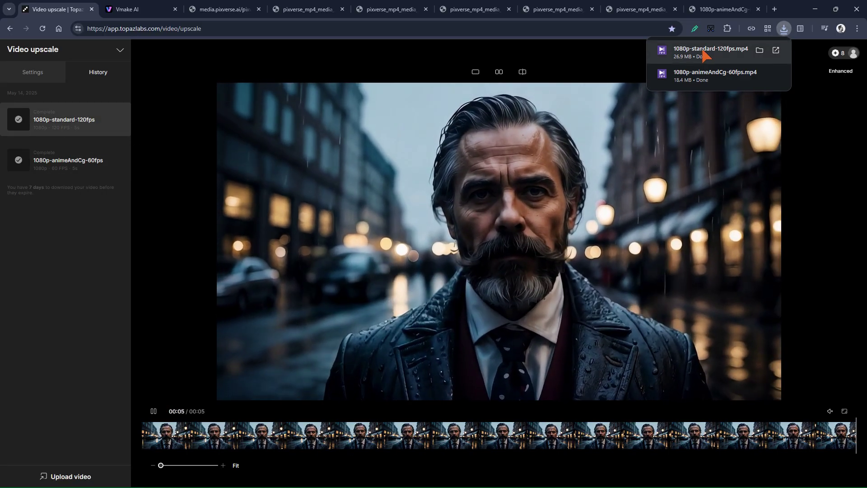
{"action": "left_click_drag", "start_coordinate": [677, 53], "coordinate": [361, 5]}
{"action": "left_click", "coordinate": [267, 8]}
{"action": "left_click", "coordinate": [203, 8]}
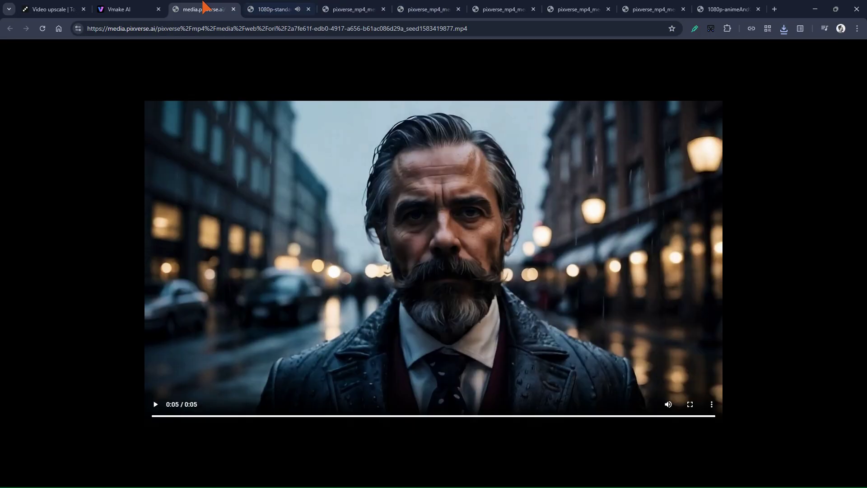
{"action": "key", "text": "ctrl+Tab"}
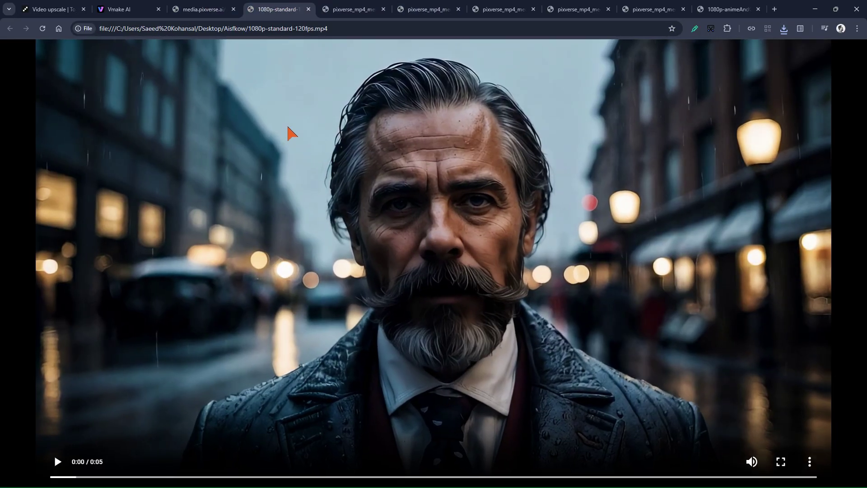
{"action": "key", "text": "ctrl+shift+Tab"}
Compare the original and upscaled bearded-man videos, then play the upscale full screen.
{"action": "left_click", "coordinate": [286, 9]}
{"action": "left_click", "coordinate": [204, 9]}
{"action": "left_click", "coordinate": [258, 8]}
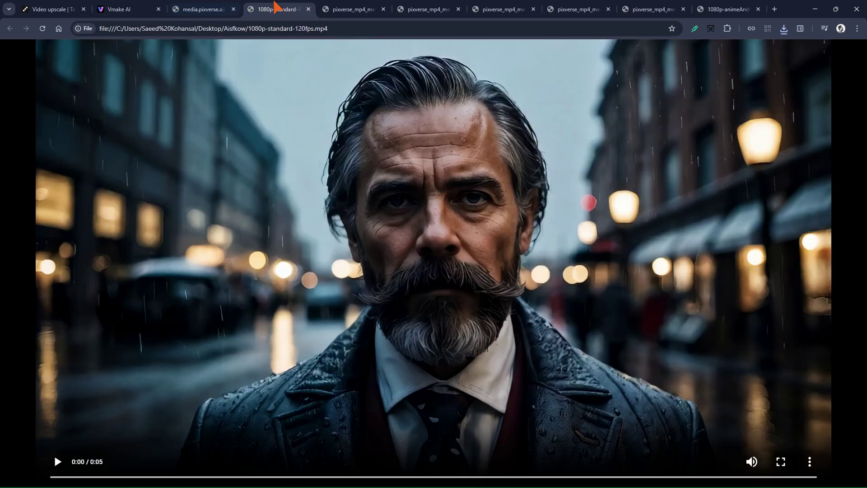
{"action": "double_click", "coordinate": [287, 109]}
{"action": "left_click", "coordinate": [738, 146]}
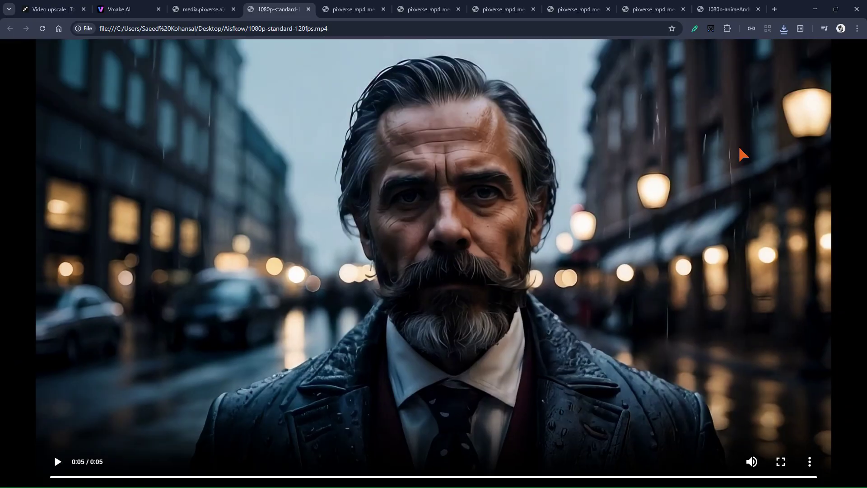
Upload the original bearded-man video to Vmake AI and download the 14.0 MB enhanced mp4.
{"action": "left_click", "coordinate": [145, 13]}
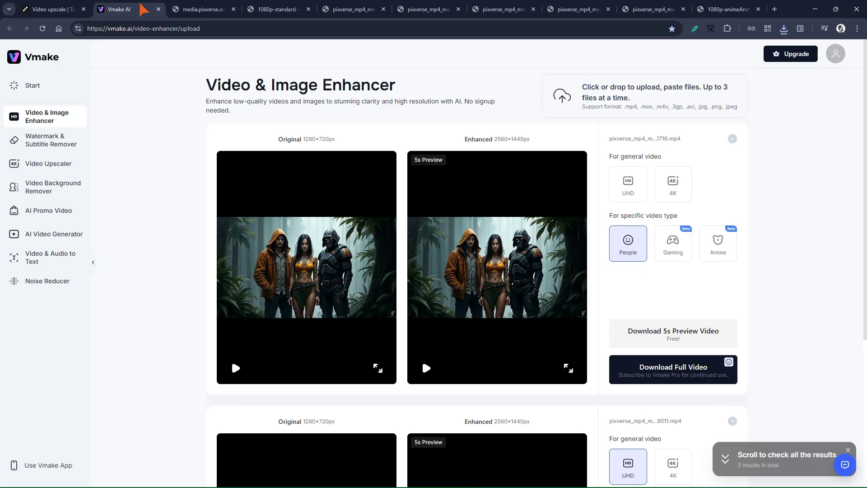
{"action": "left_click", "coordinate": [615, 104]}
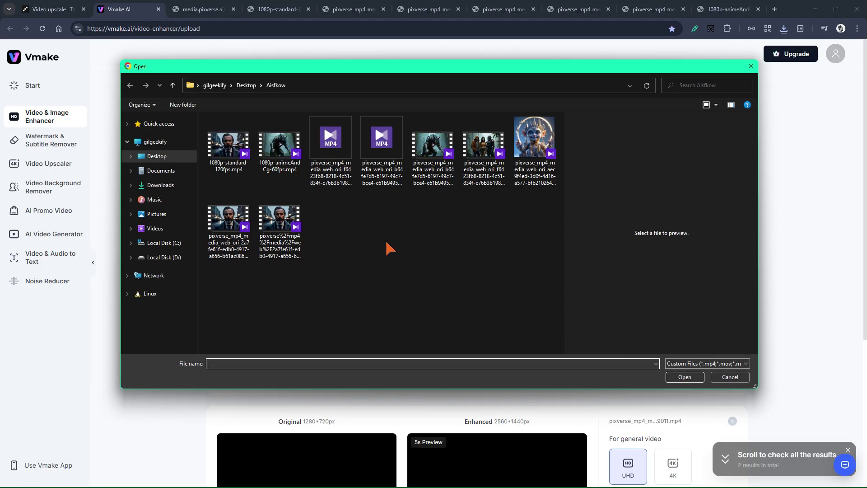
{"action": "double_click", "coordinate": [235, 231]}
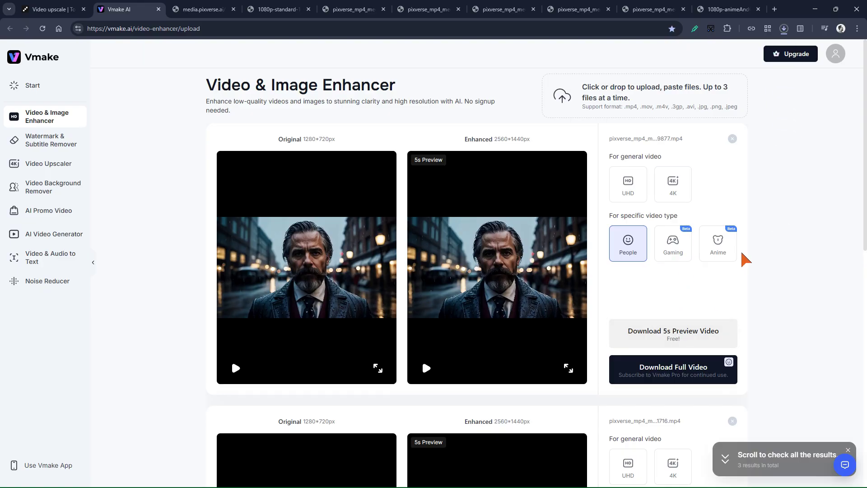
{"action": "left_click", "coordinate": [784, 28]}
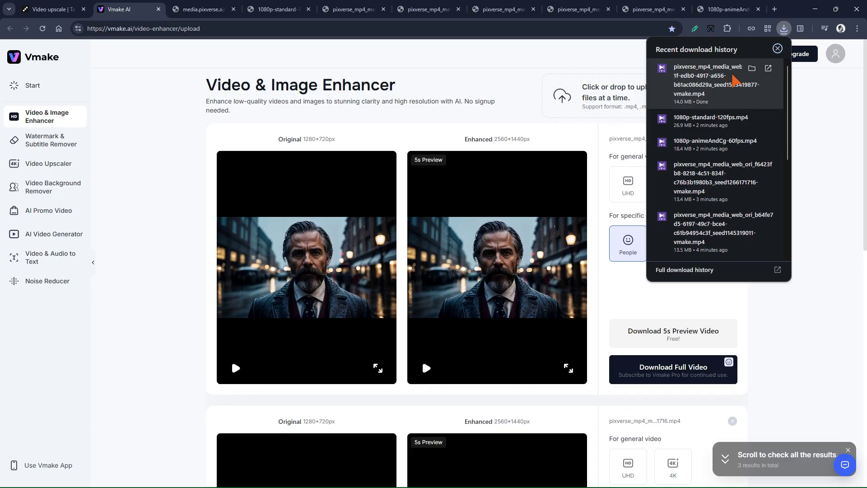
Open the downloaded Vmake bearded-man mp4 in its own Chrome tab and reload it.
{"action": "left_click_drag", "start_coordinate": [729, 88], "coordinate": [324, 6]}
{"action": "left_click", "coordinate": [377, 205]}
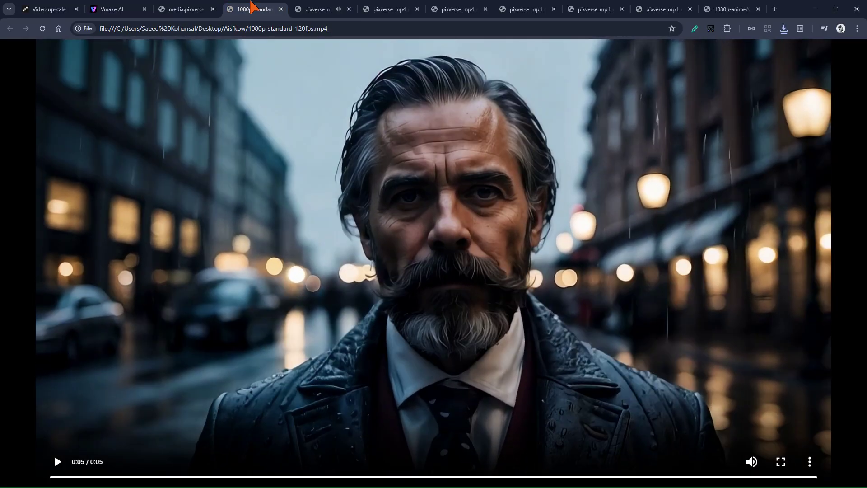
{"action": "key", "text": "F5"}
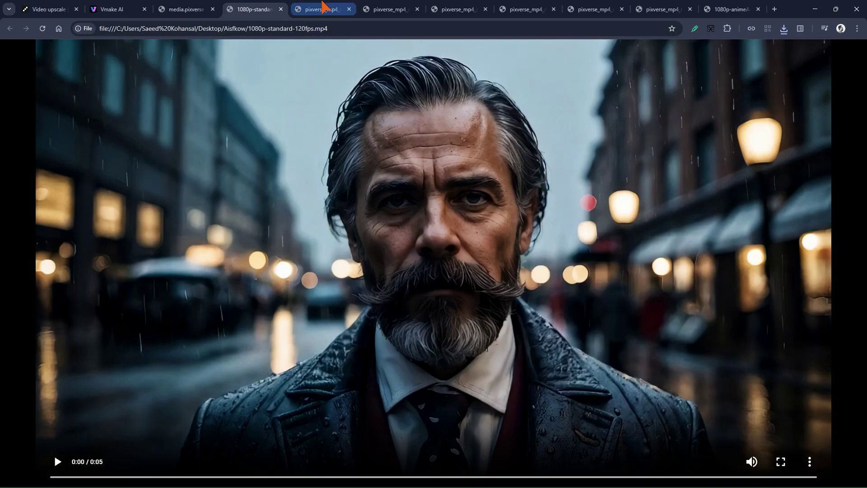
Compare the Vmake and Topaz 1080p-standard-120fps tabs, then play the Topaz version and pause at 0:04.
{"action": "left_click", "coordinate": [340, 7]}
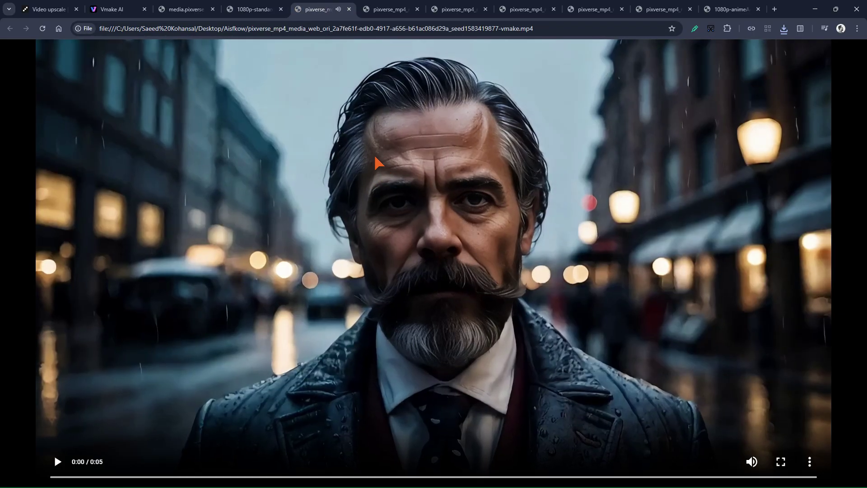
{"action": "left_click", "coordinate": [264, 7]}
{"action": "left_click", "coordinate": [307, 7]}
{"action": "left_click", "coordinate": [263, 5]}
{"action": "left_click", "coordinate": [306, 7]}
{"action": "left_click", "coordinate": [264, 6]}
{"action": "left_click", "coordinate": [303, 6]}
{"action": "left_click", "coordinate": [266, 7]}
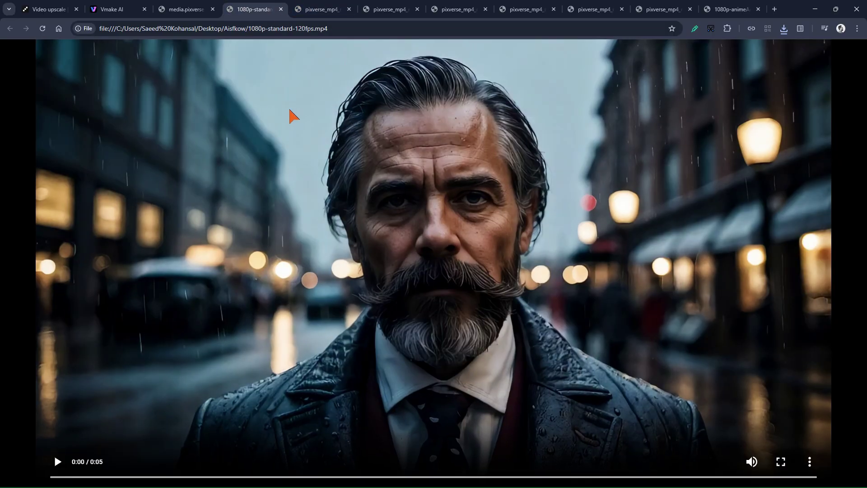
{"action": "left_click", "coordinate": [289, 111]}
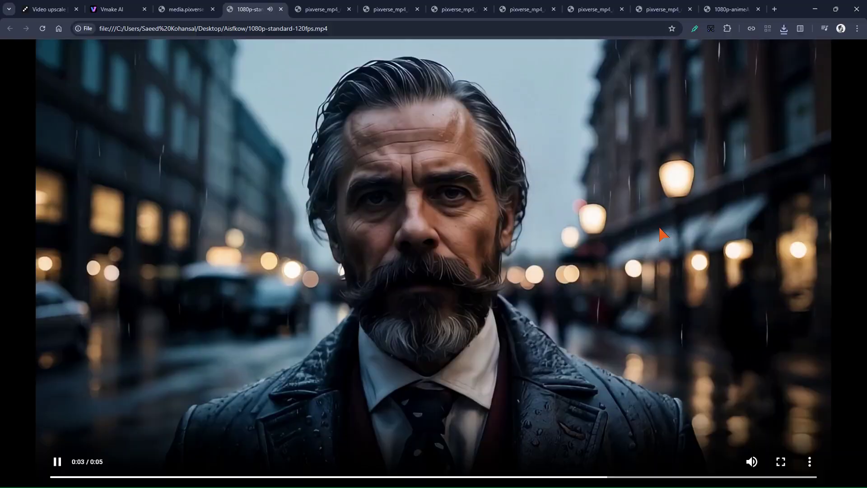
{"action": "left_click", "coordinate": [624, 238]}
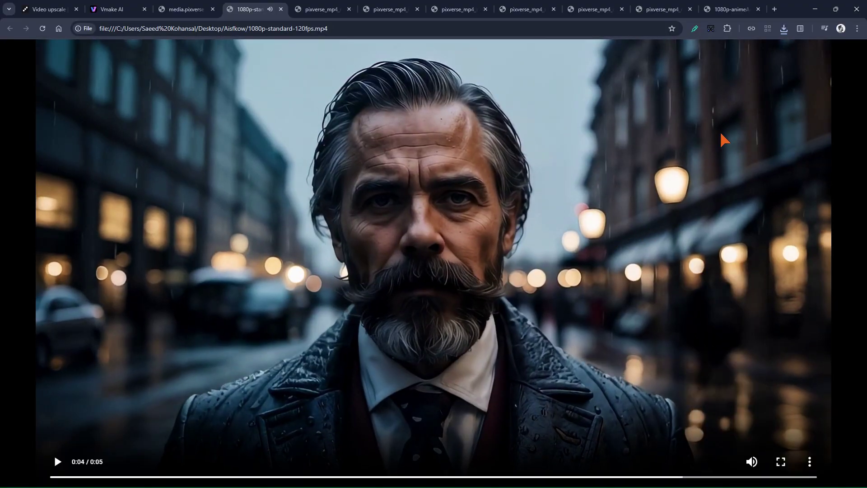